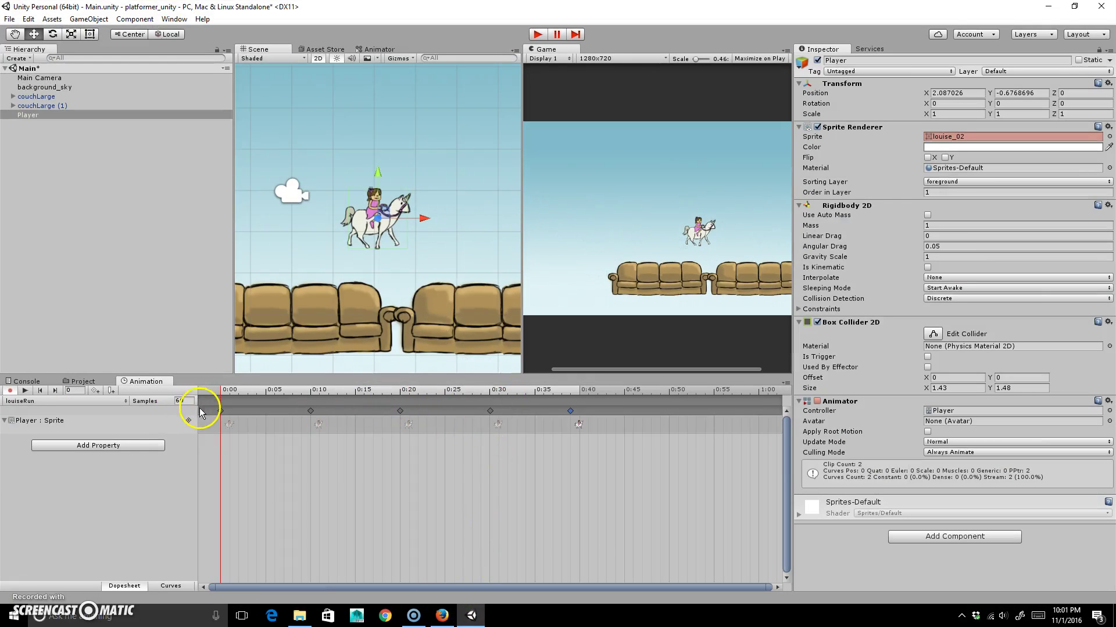
Create a new empty animation clip for the Player and save it as louiseJump.
left_click_drag(535, 389, 570, 409)
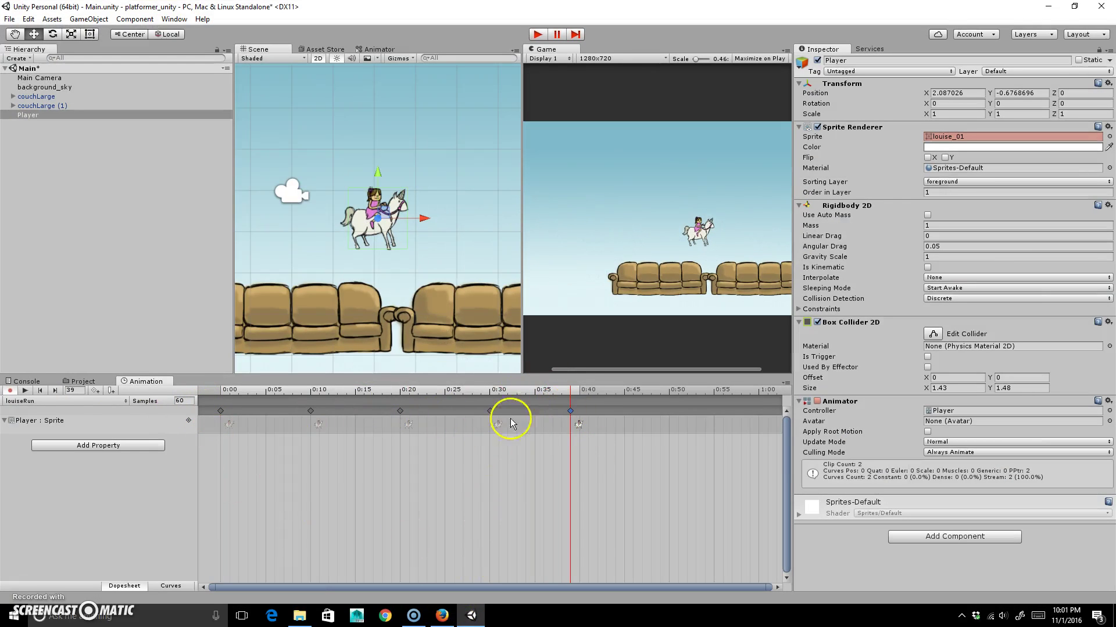
left_click(107, 400)
left_click(58, 445)
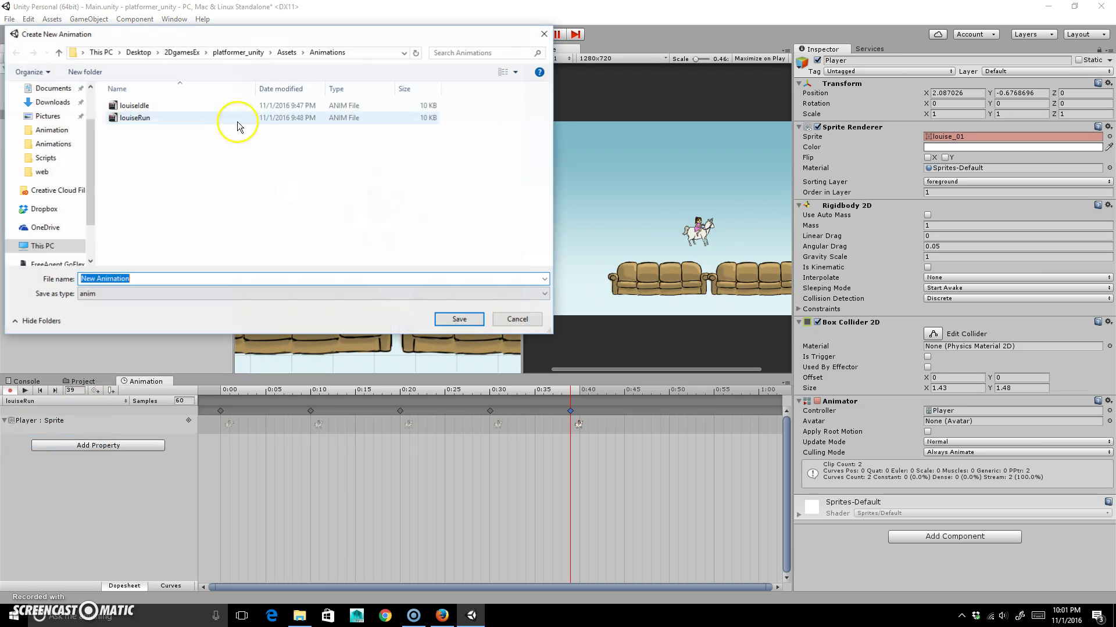
left_click(138, 119)
double_click(155, 279)
left_click(164, 279)
key("BackSpace")
key("BackSpace")
key("BackSpace")
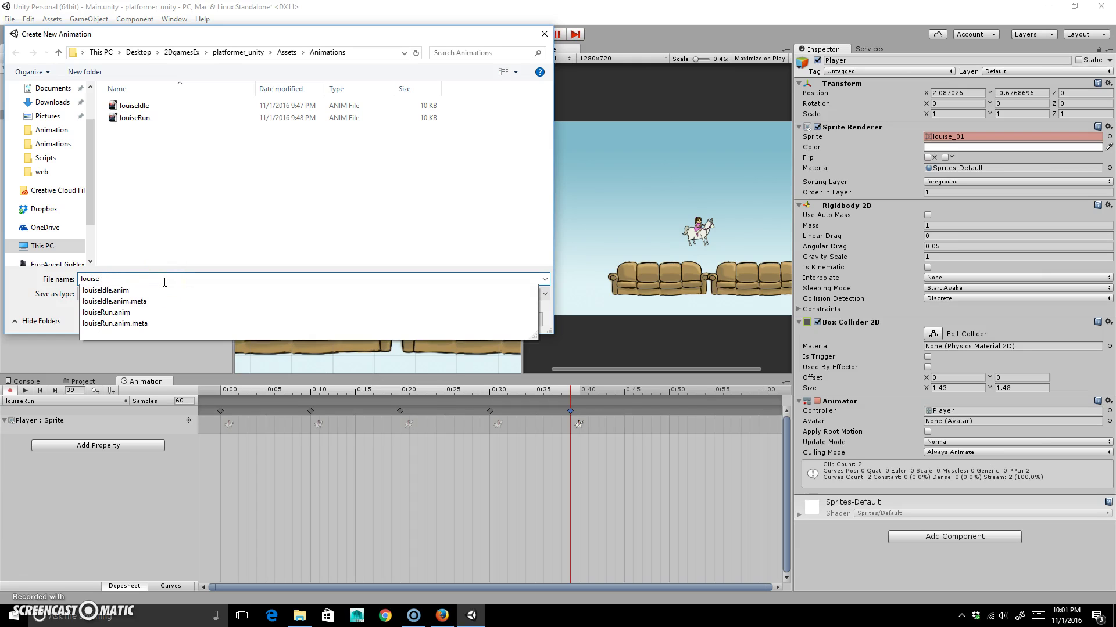
type("Jump")
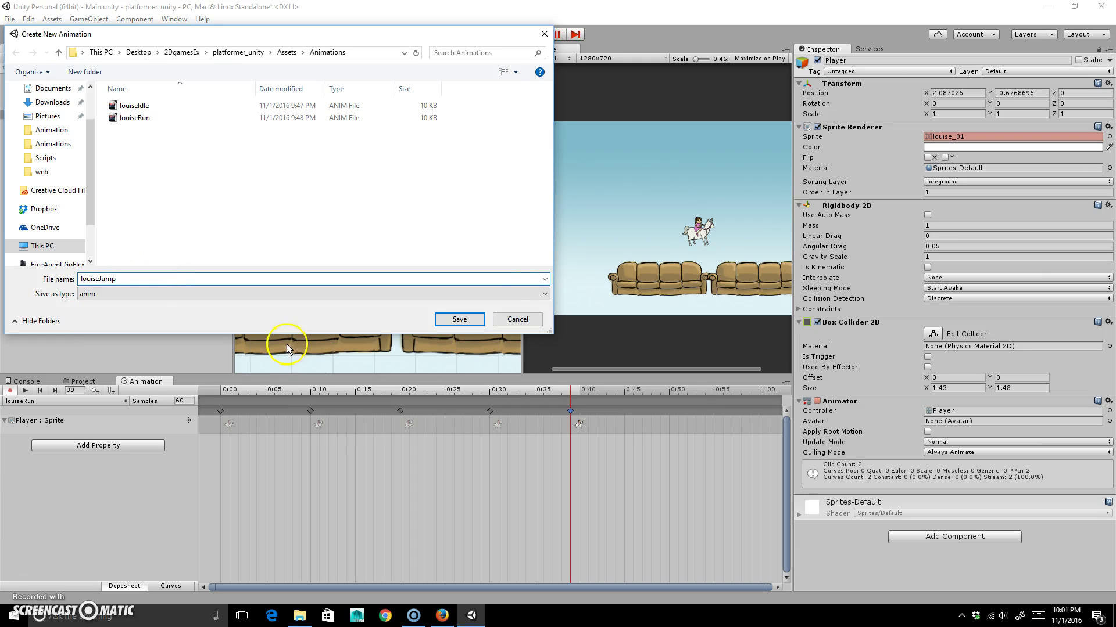
left_click(462, 320)
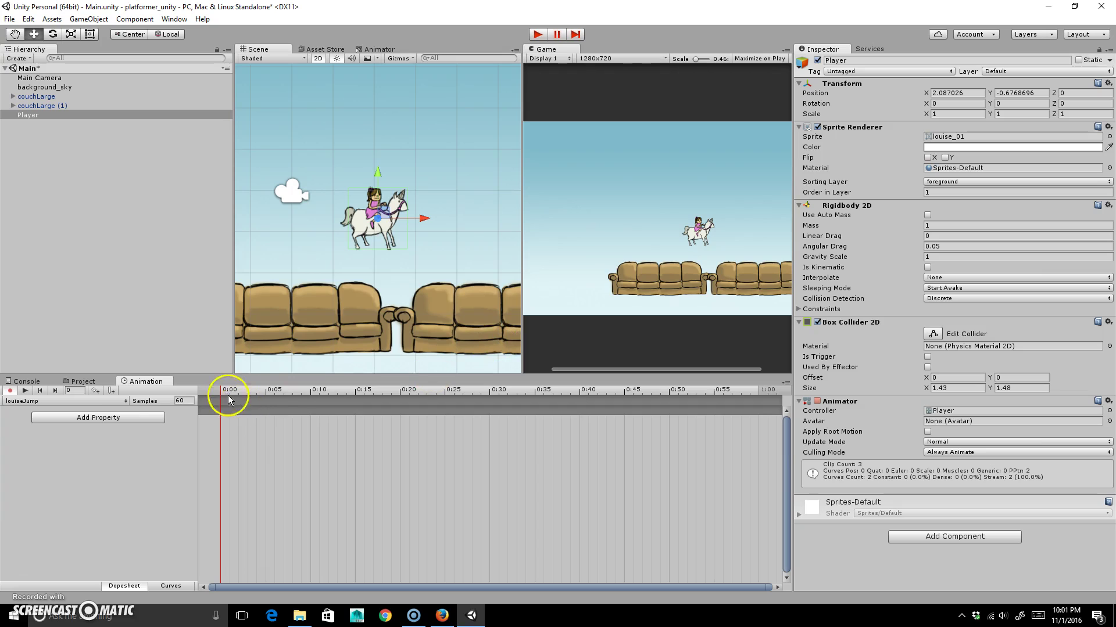
Add a Sprite Renderer > Sprite track to the louiseJump clip.
left_click(143, 417)
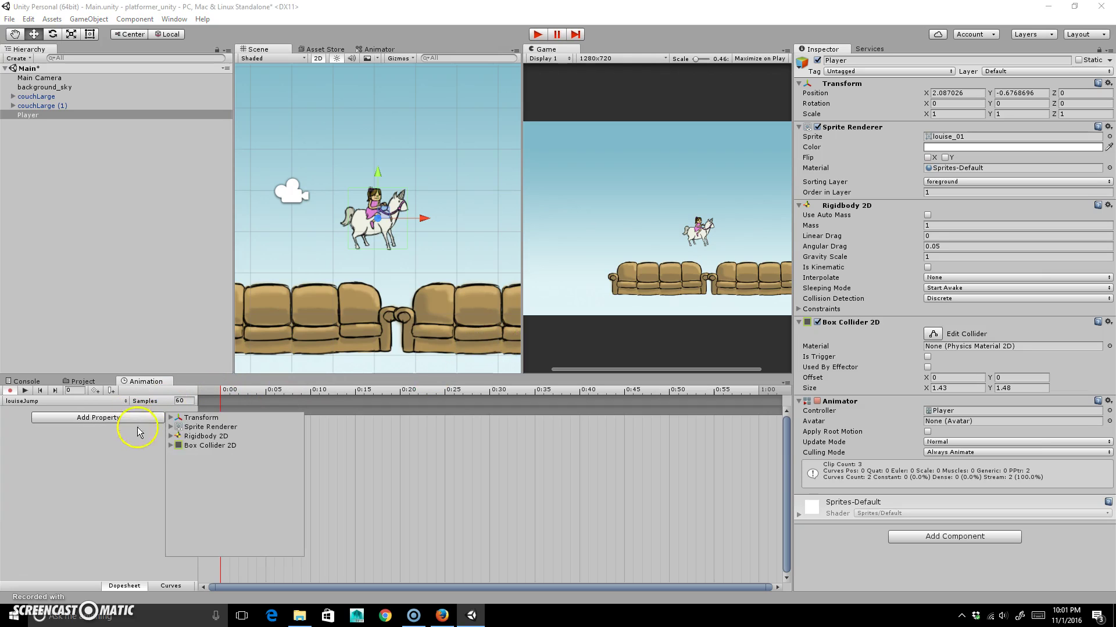
left_click(180, 429)
scroll(195, 499, "down", 1)
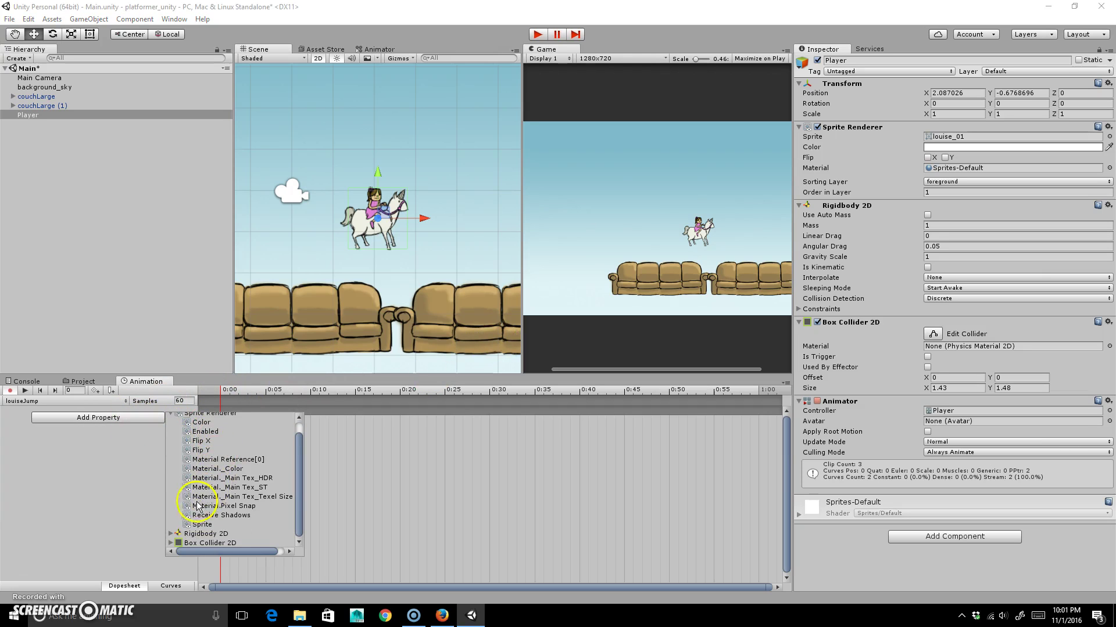
left_click_drag(256, 552, 269, 552)
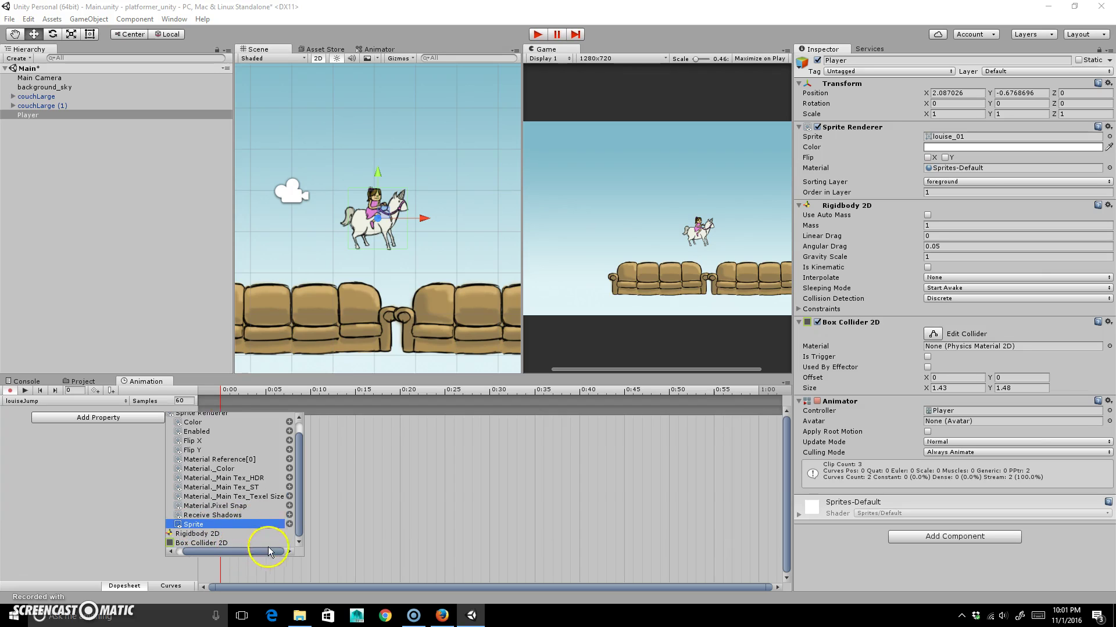
left_click(289, 524)
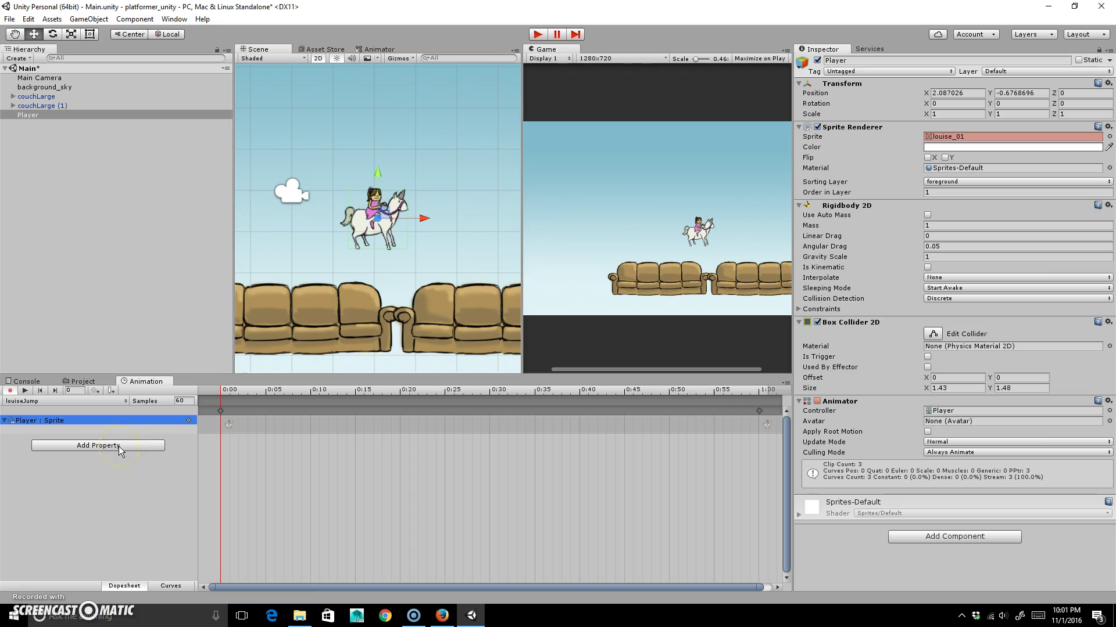
Set the first sprite keyframe to louise_04 and delete the keyframe at 1:00.
left_click(222, 413)
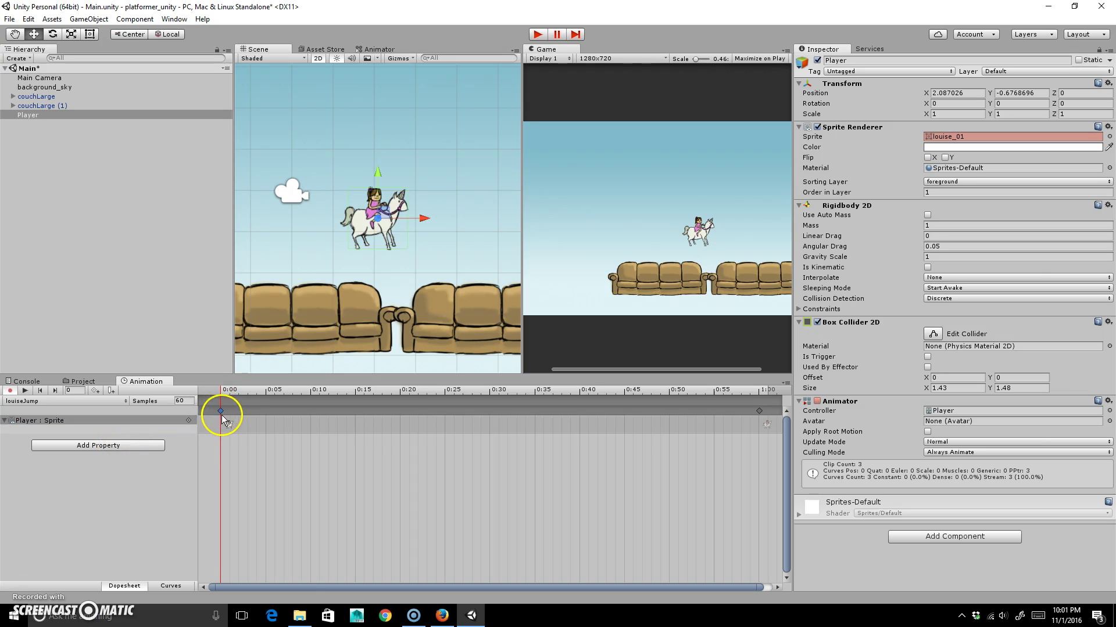
left_click(1108, 136)
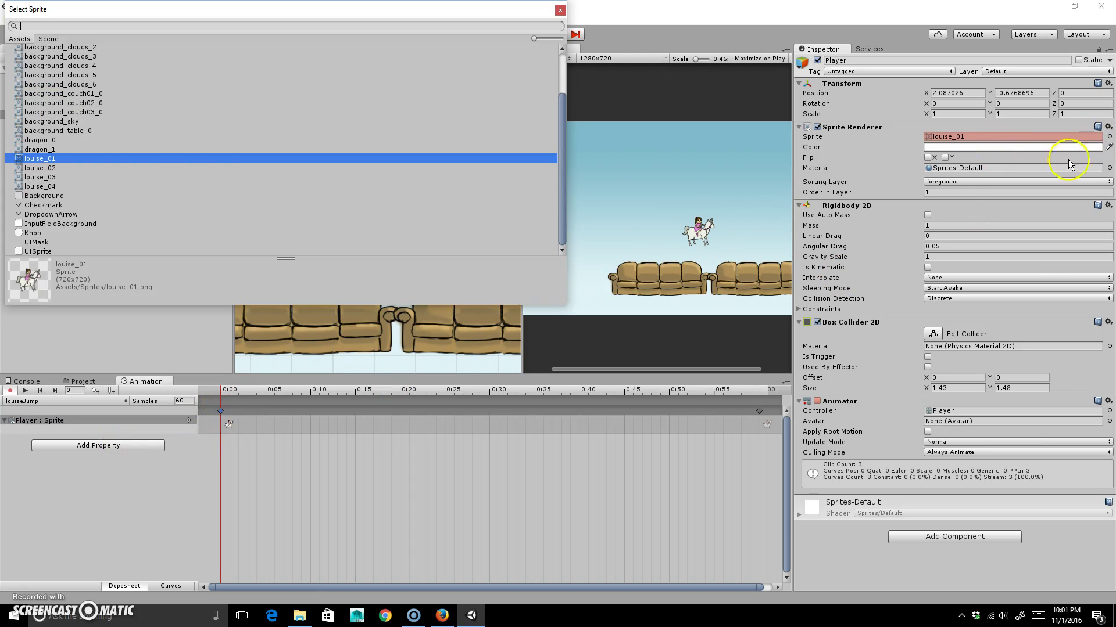
left_click(49, 187)
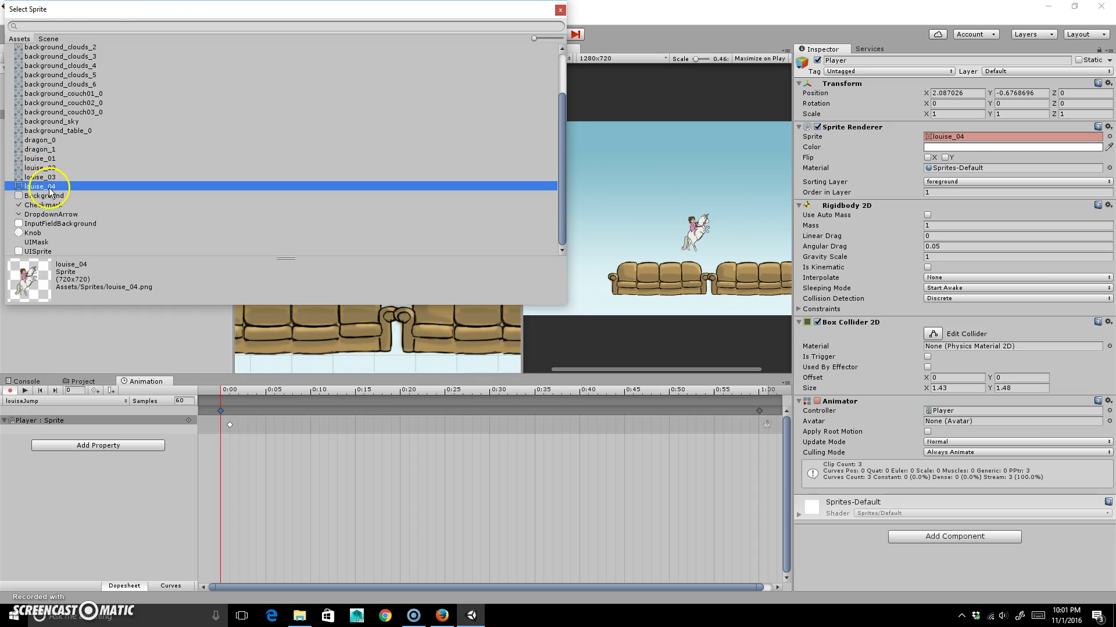
double_click(50, 187)
left_click(758, 410)
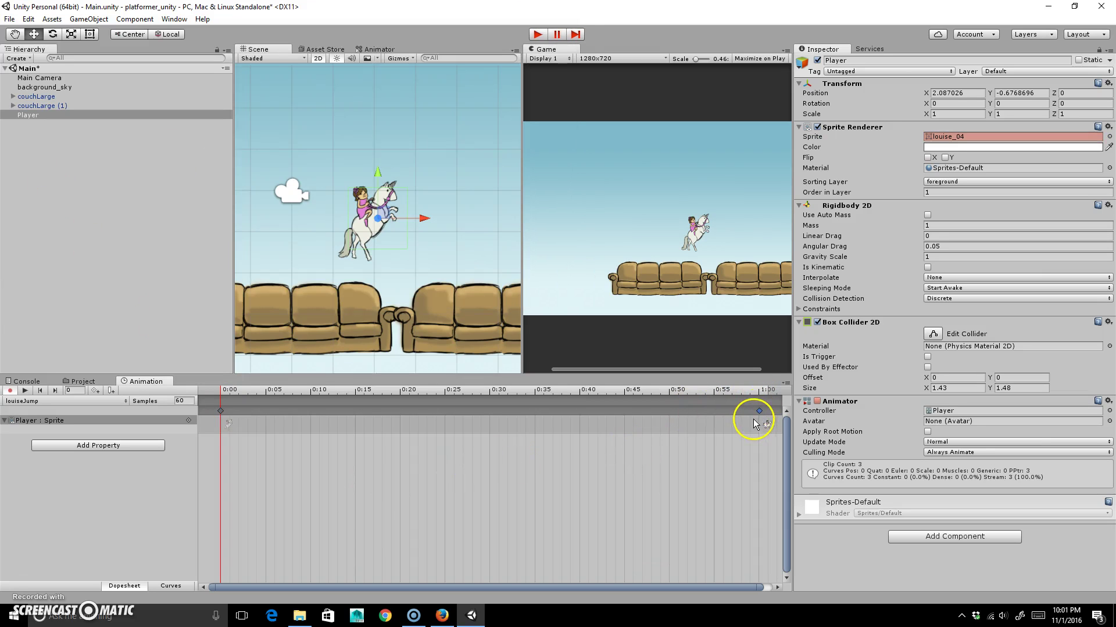
key("Delete")
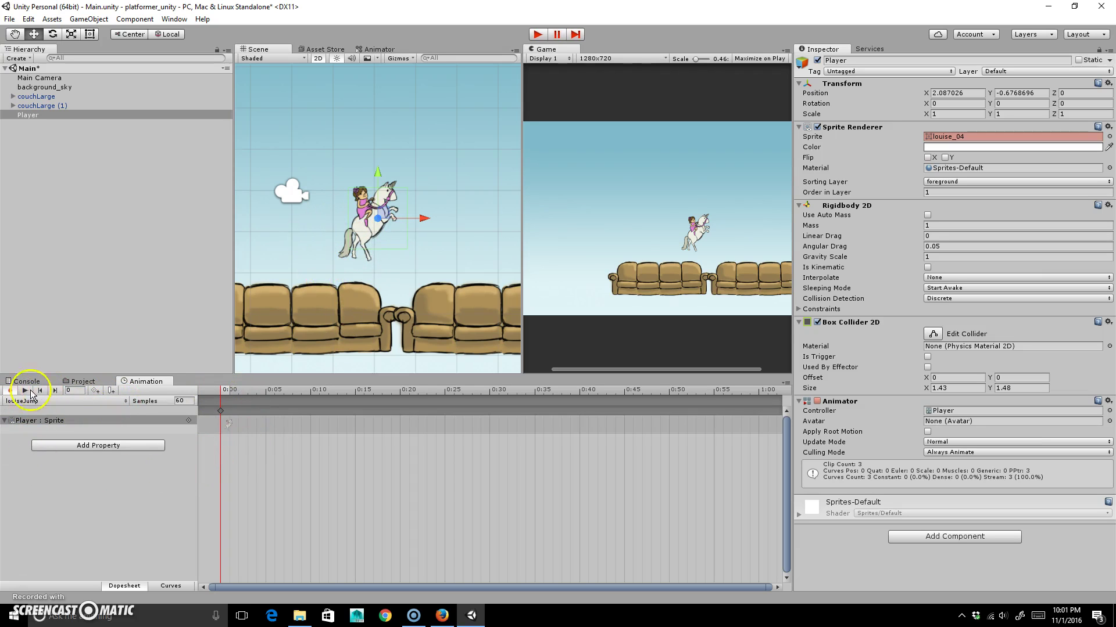
left_click(10, 390)
Switch to the louiseIdle clip, turn off recording, and test the scene in Play mode.
left_click(123, 402)
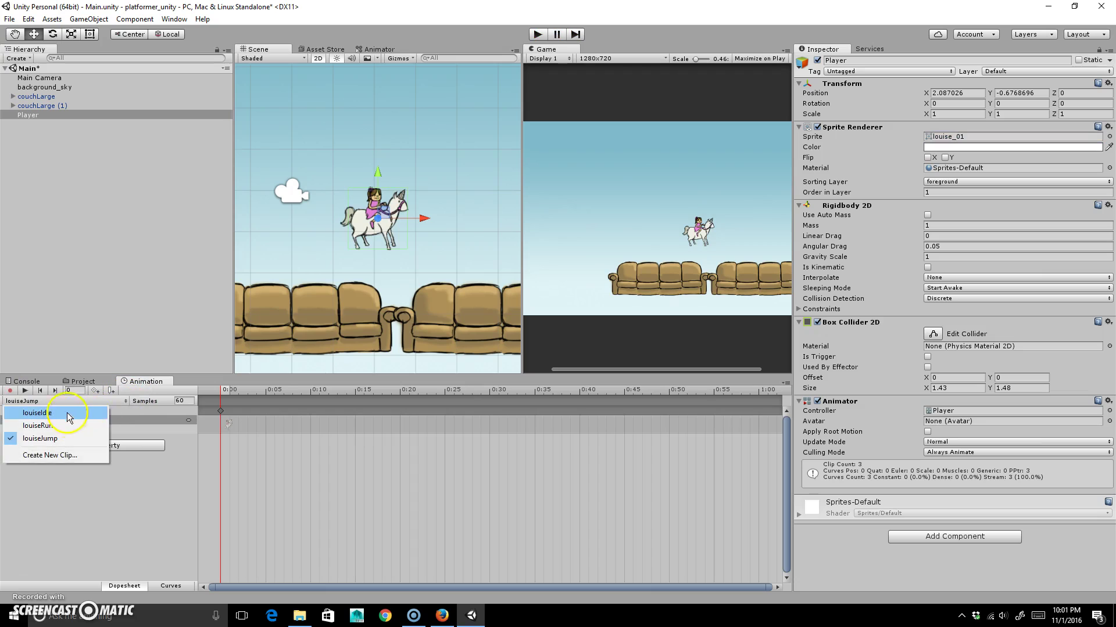
left_click(48, 413)
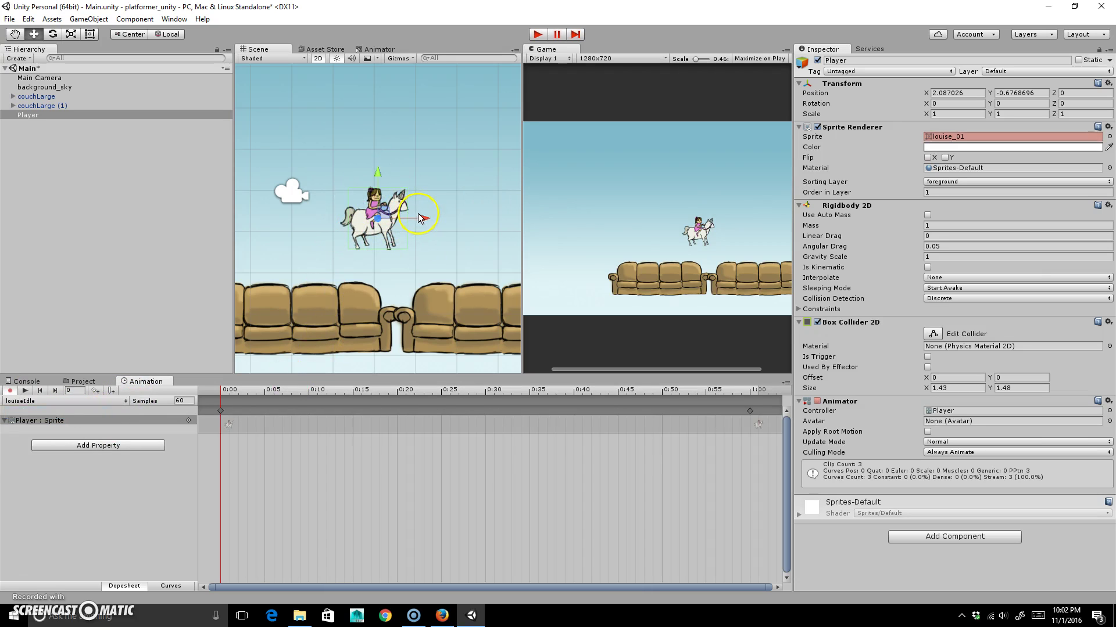
left_click(9, 390)
left_click(538, 34)
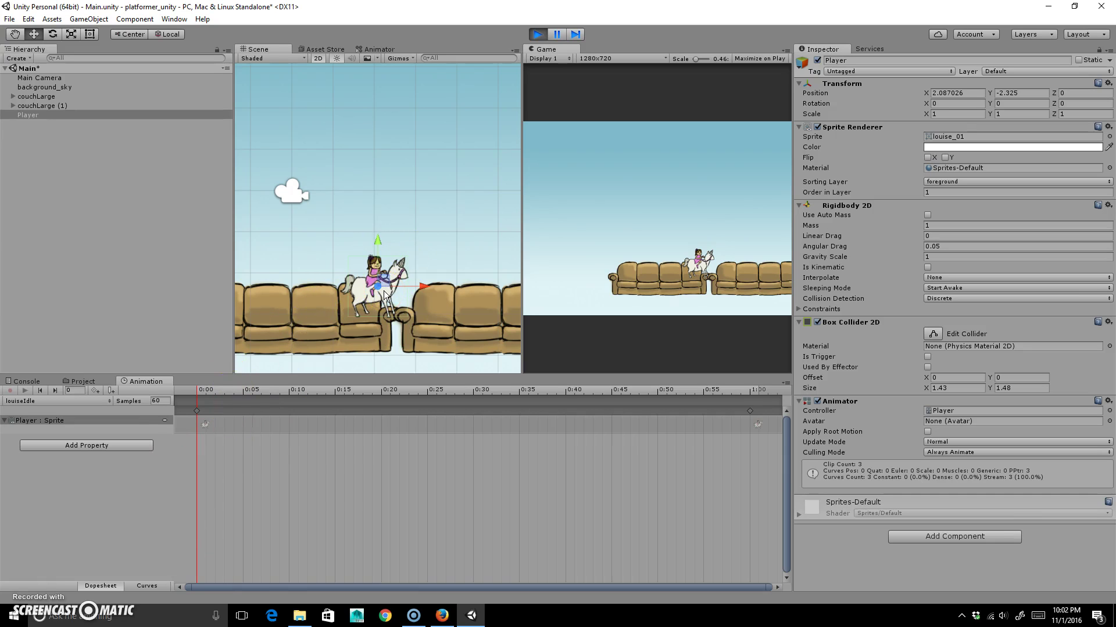
left_click(538, 34)
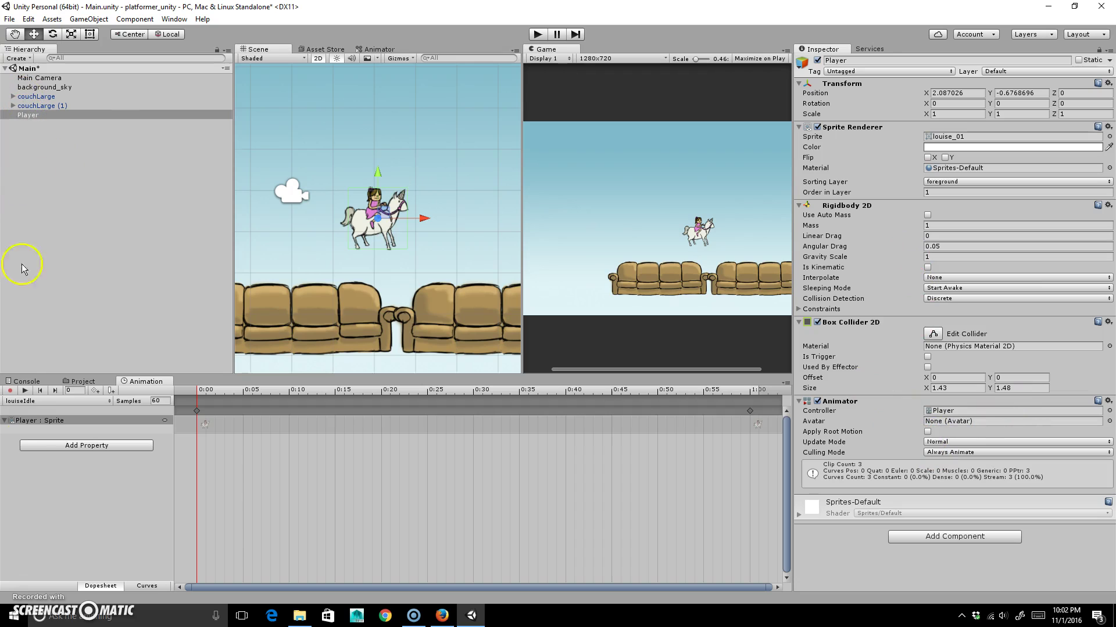
Drag the Player into Assets/Prefabs to make a prefab, then open the Sprites folder.
left_click(83, 382)
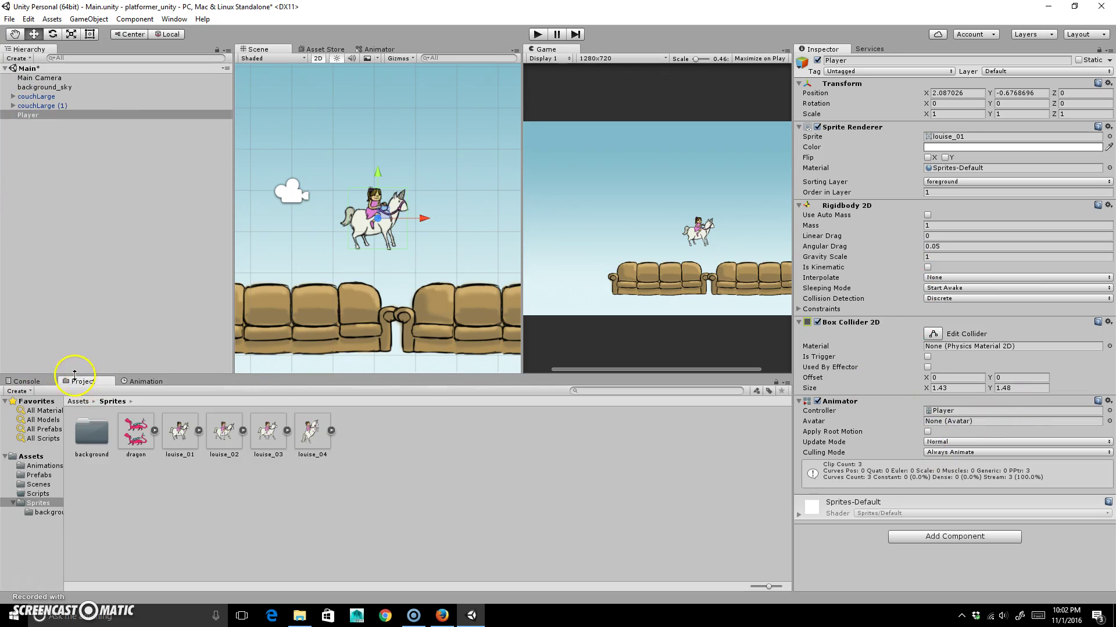
left_click(79, 402)
double_click(143, 447)
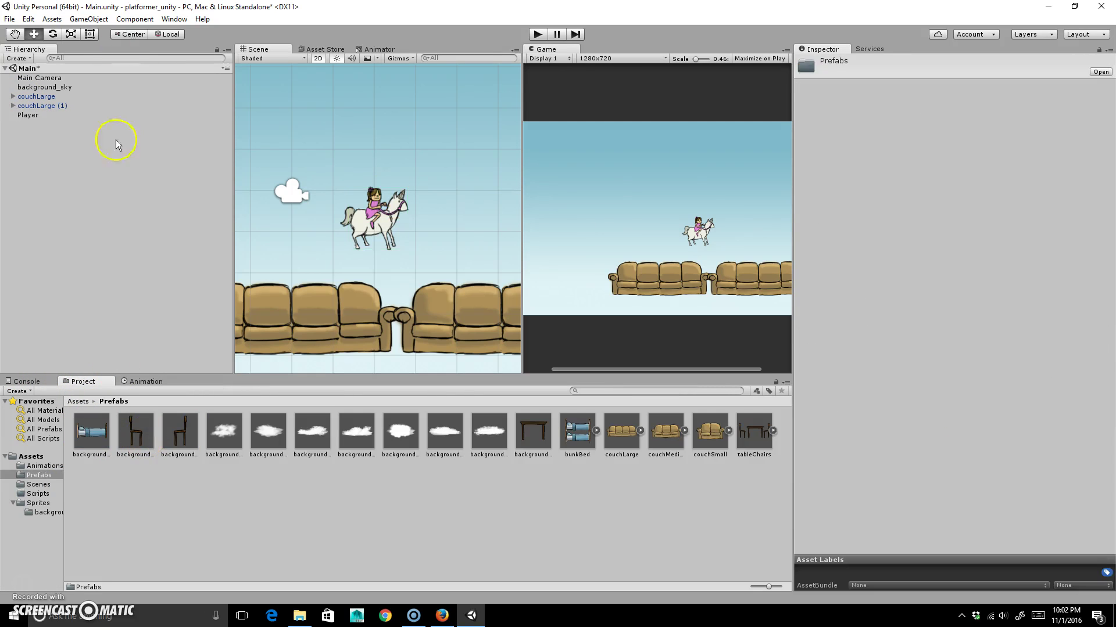
left_click(26, 115)
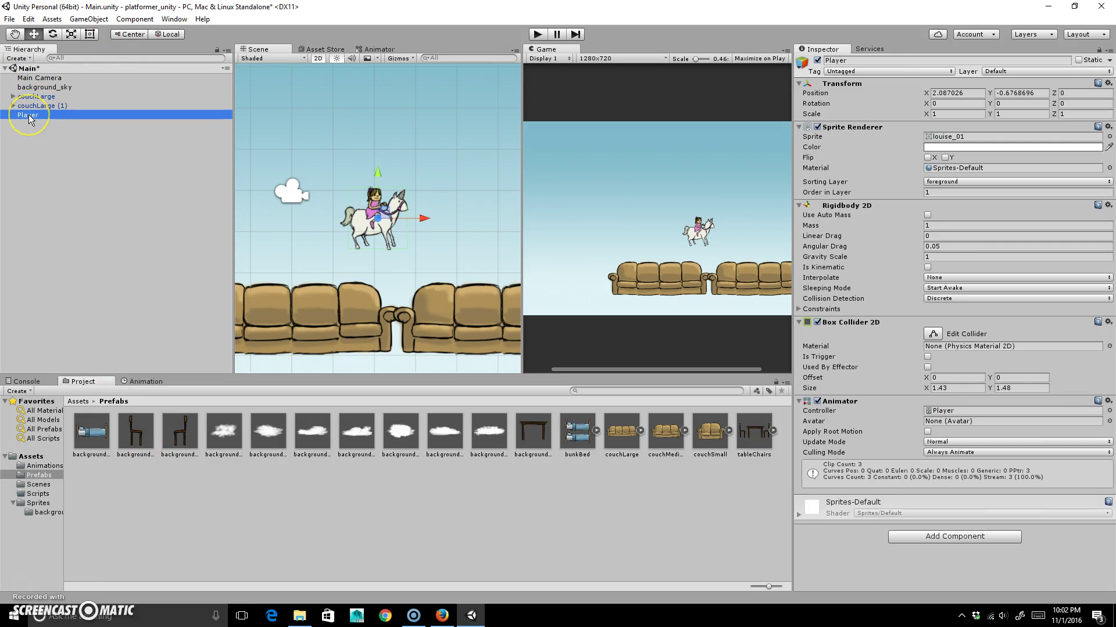
left_click_drag(27, 118, 348, 511)
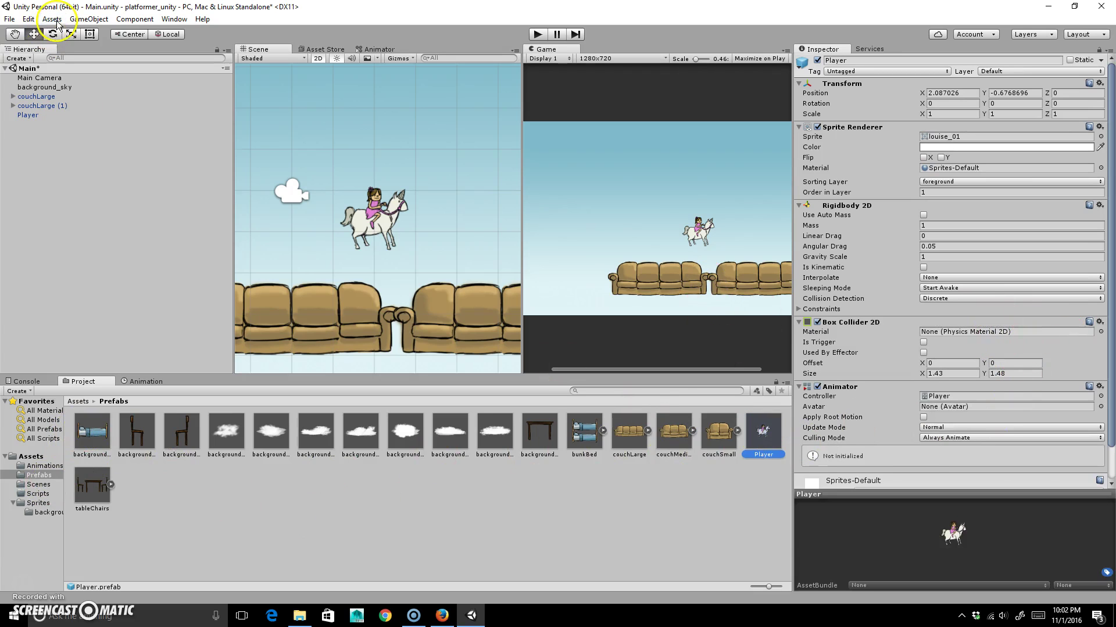
left_click(79, 401)
double_click(271, 434)
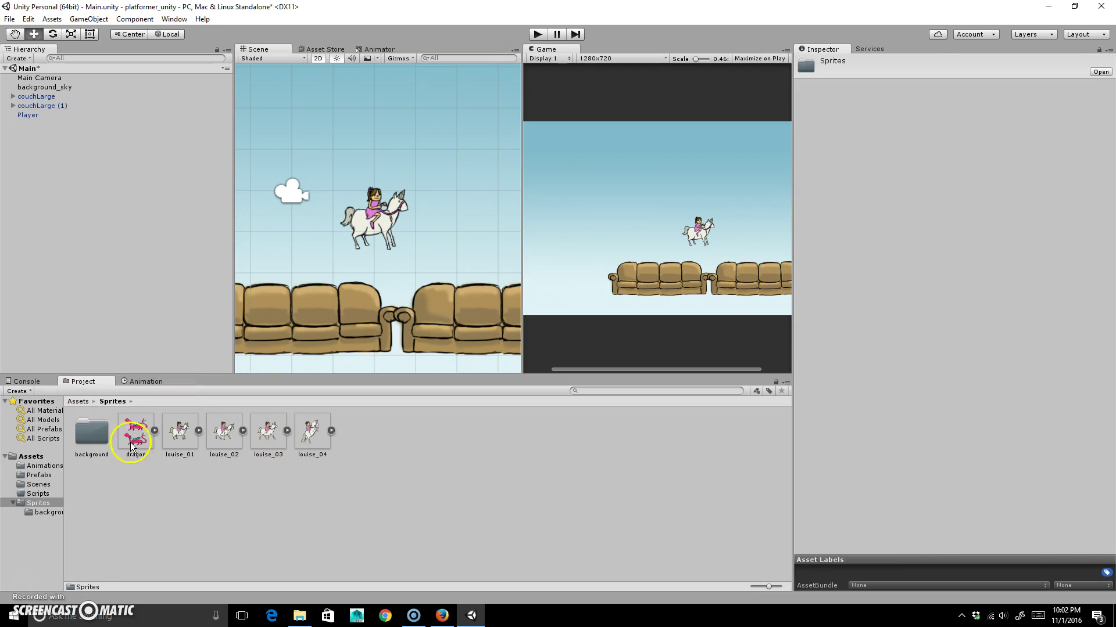
Expand the dragon sprite sheet and drag frames dragon_0 and dragon_1 together into the scene.
left_click(132, 430)
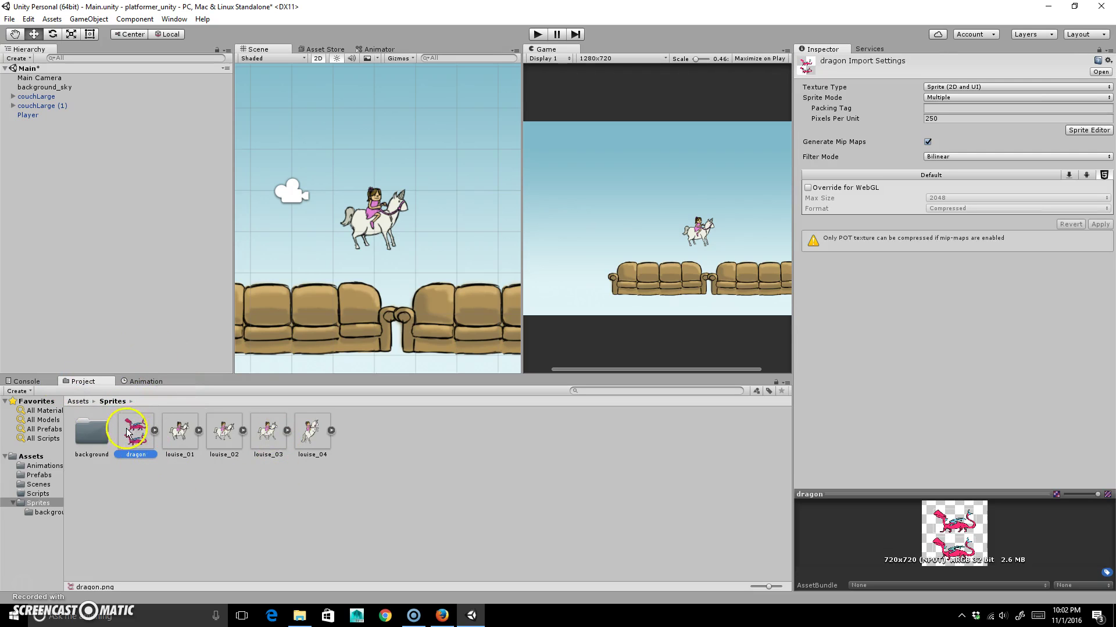
left_click(155, 430)
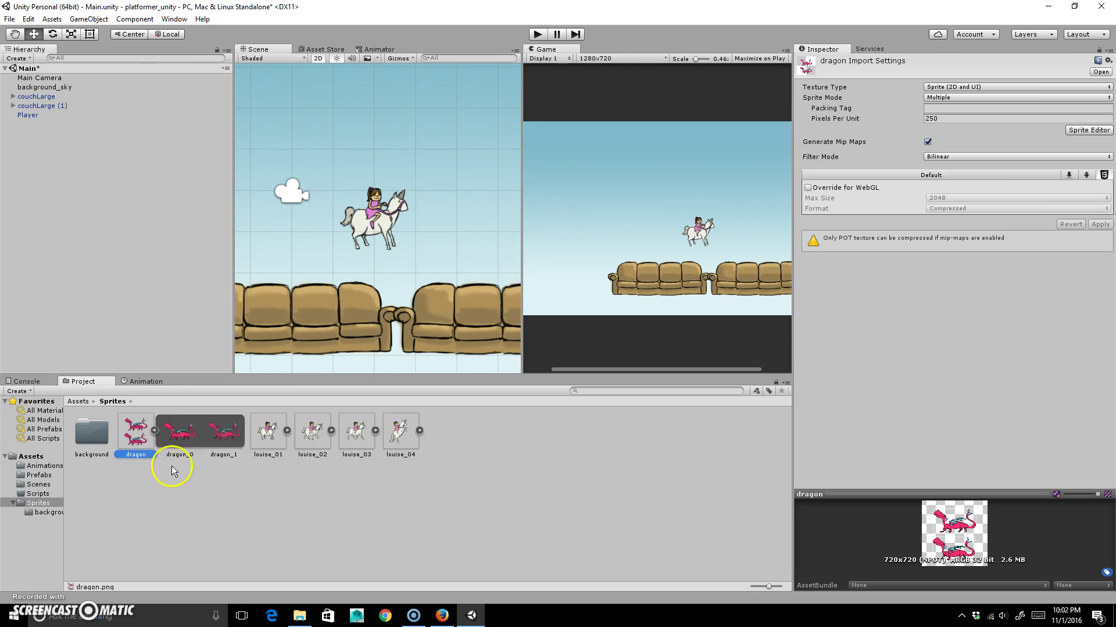
left_click(182, 437)
left_click(224, 436, "shift")
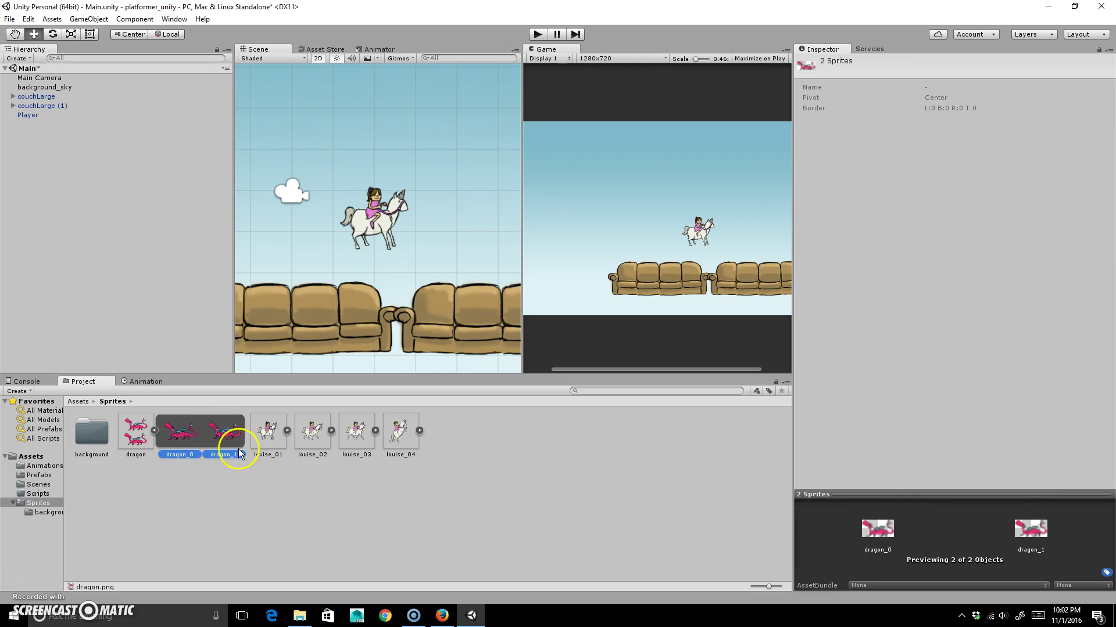
left_click_drag(233, 433, 152, 214)
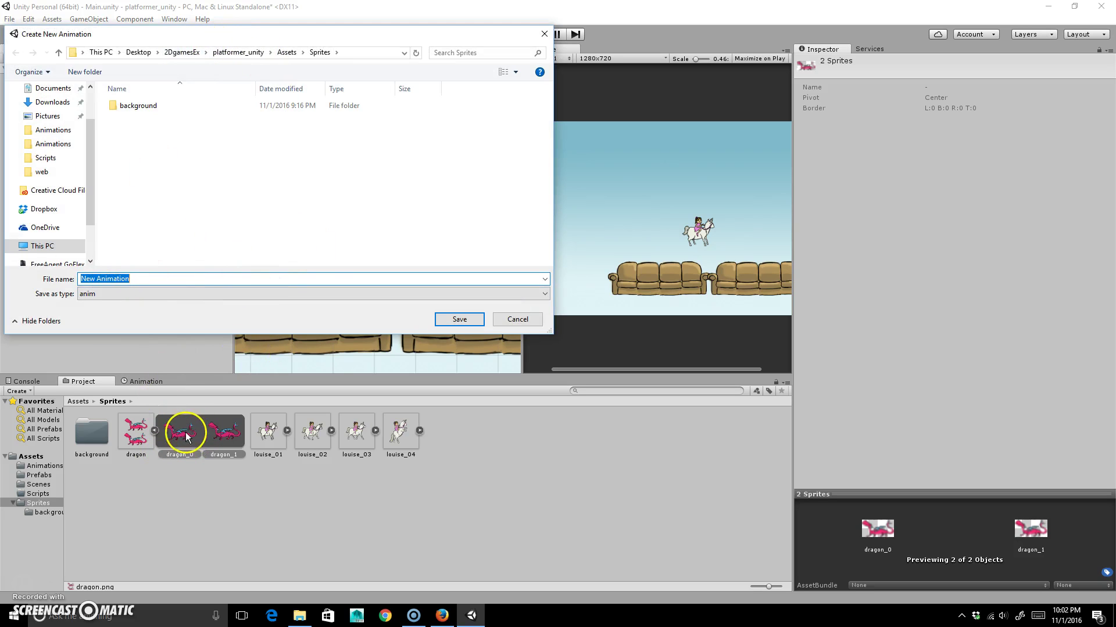
Point the save location to Assets/Animations and name the animation file dragon.
left_click(287, 54)
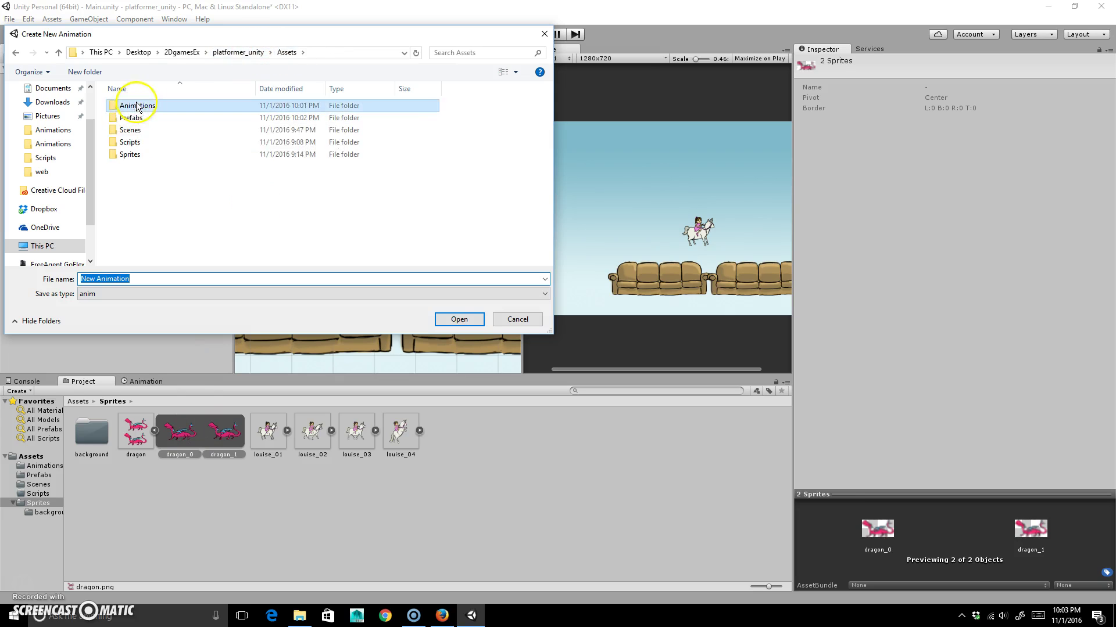
double_click(139, 106)
left_click(155, 279)
type("dragon")
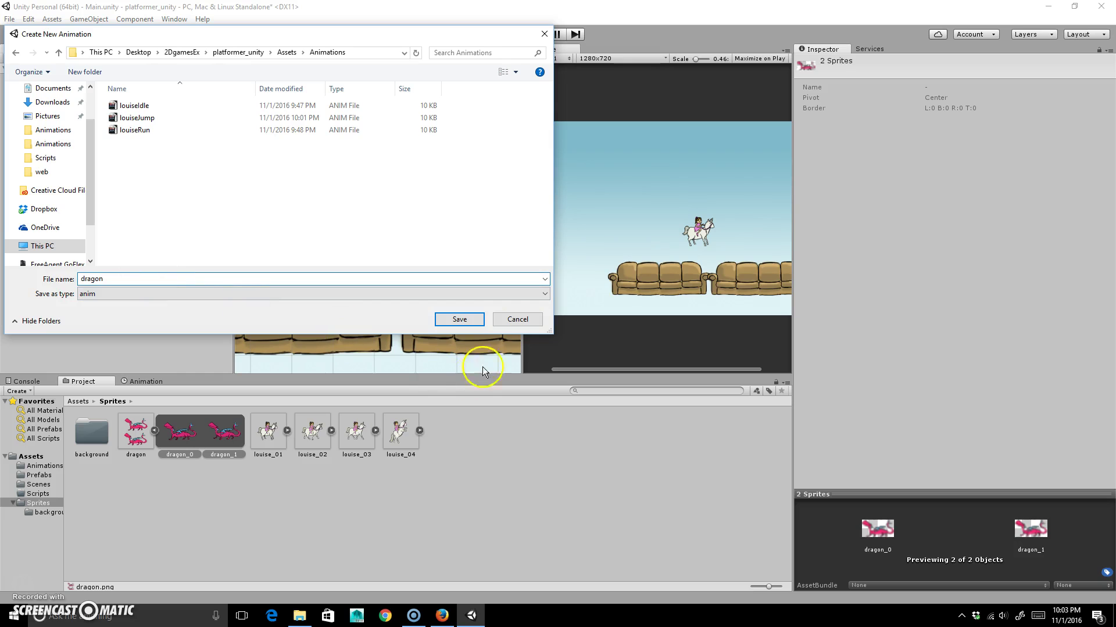
Save the dragon animation and put dragon_0's Sprite Renderer on the foreground sorting layer.
left_click(459, 320)
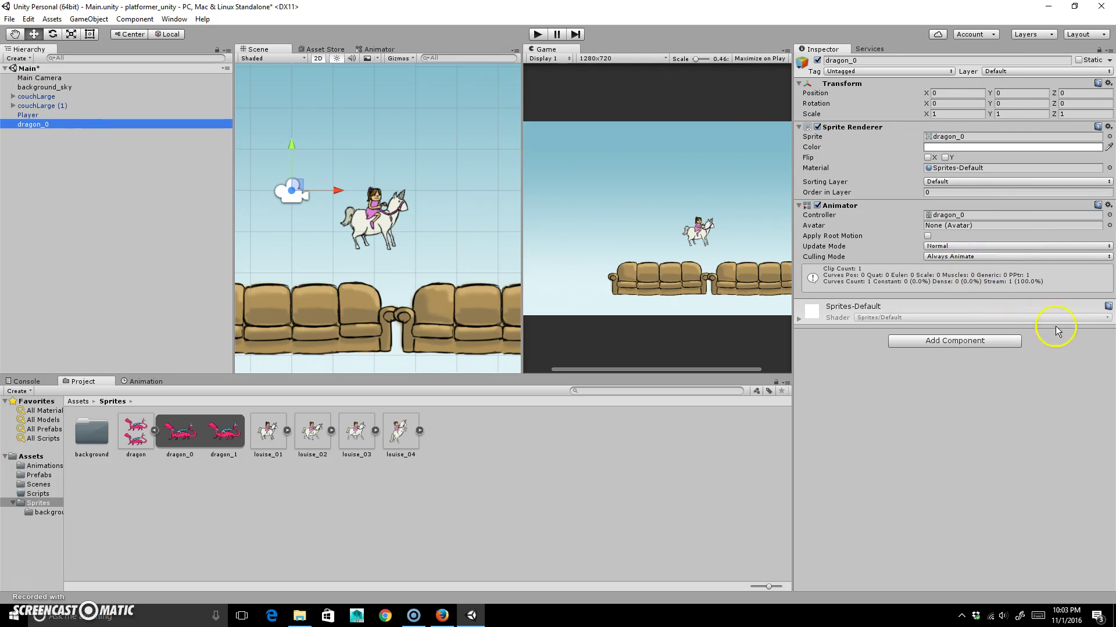
left_click(1001, 186)
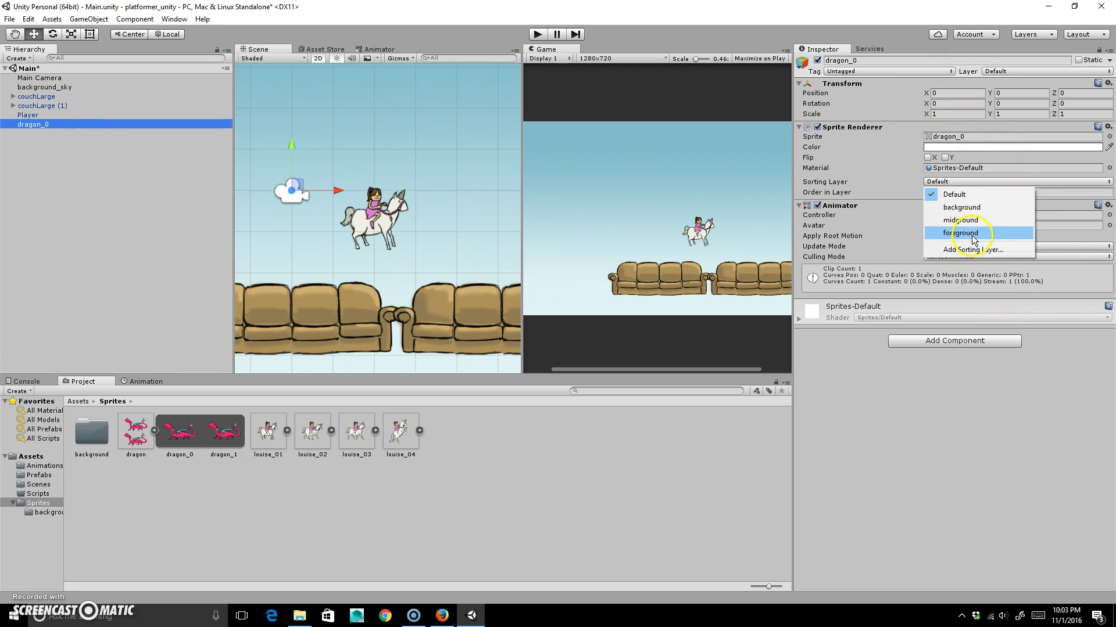
left_click(973, 238)
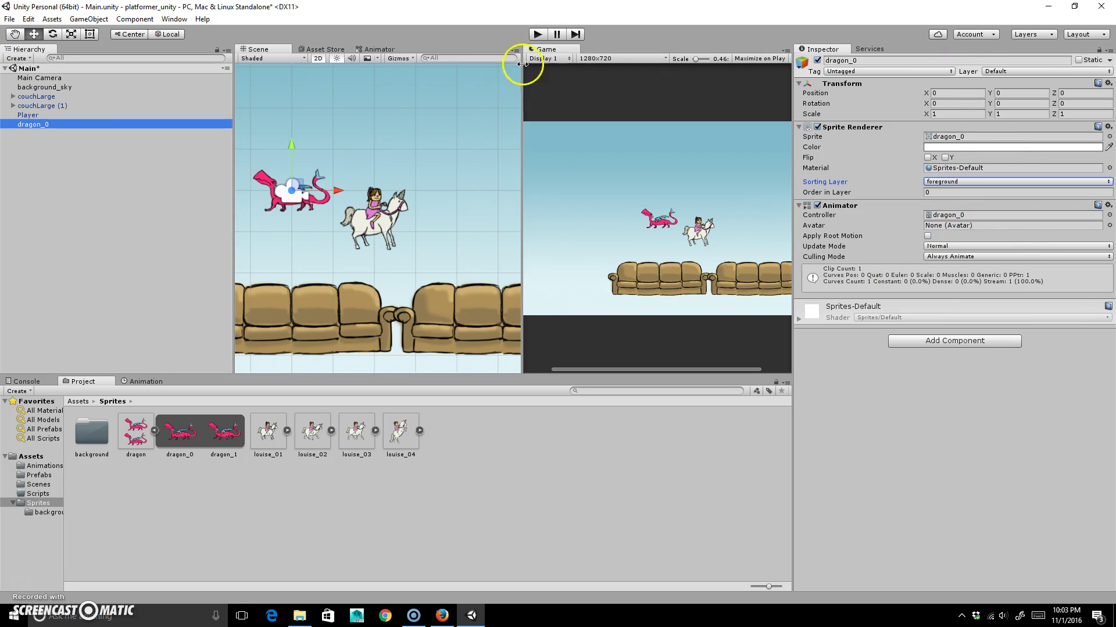
Test the animated dragon in Play mode, dismissing the ad pop-up, then stop.
left_click(538, 34)
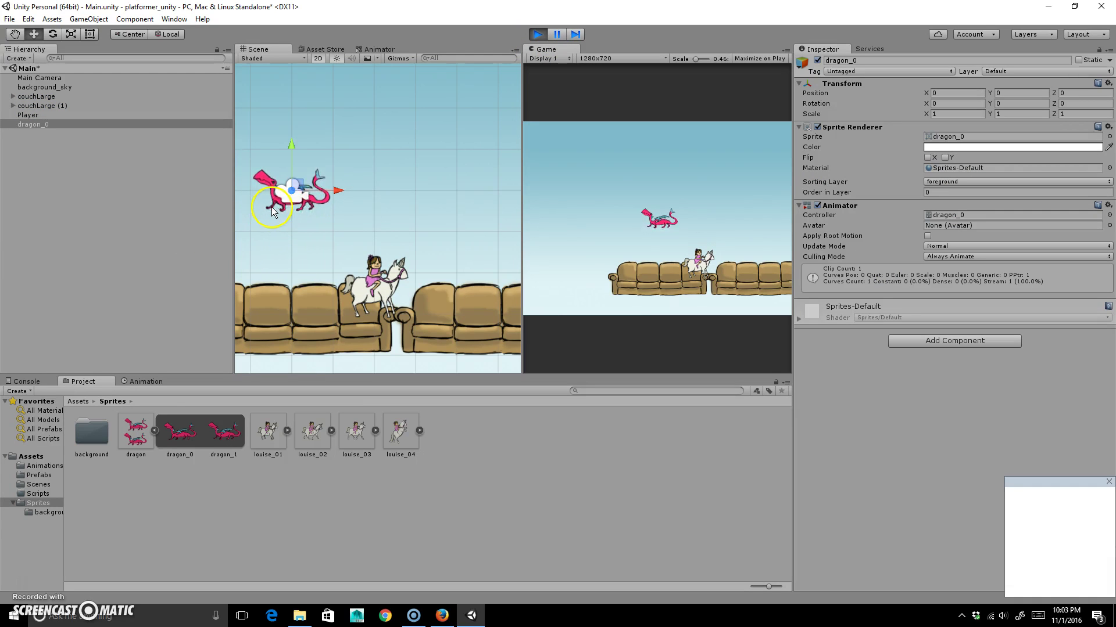
left_click(1108, 483)
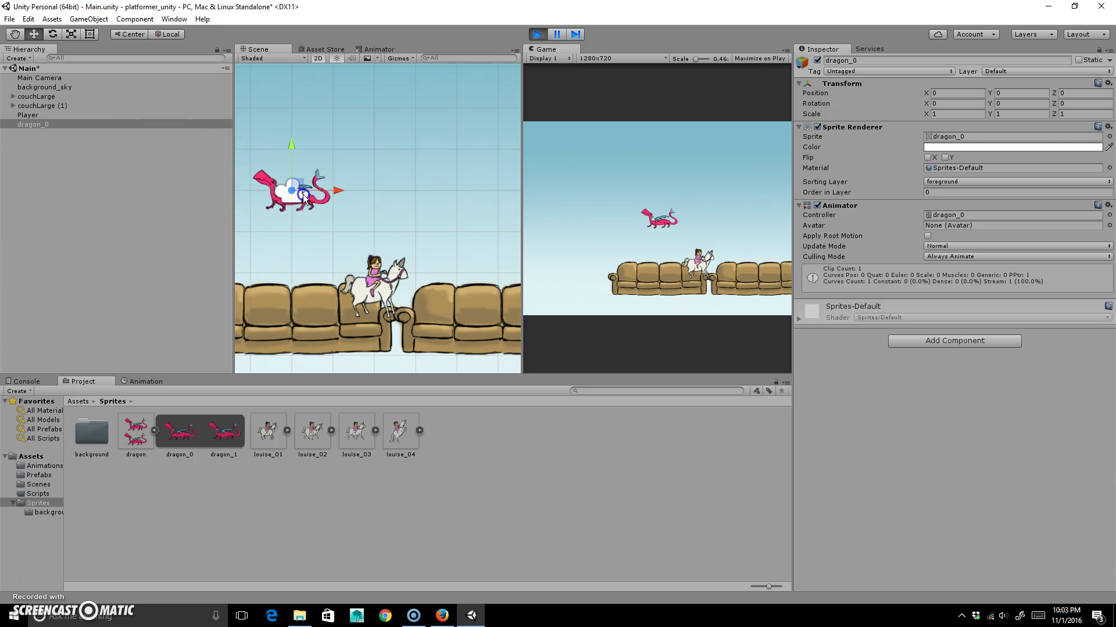
left_click(536, 35)
left_click(641, 213)
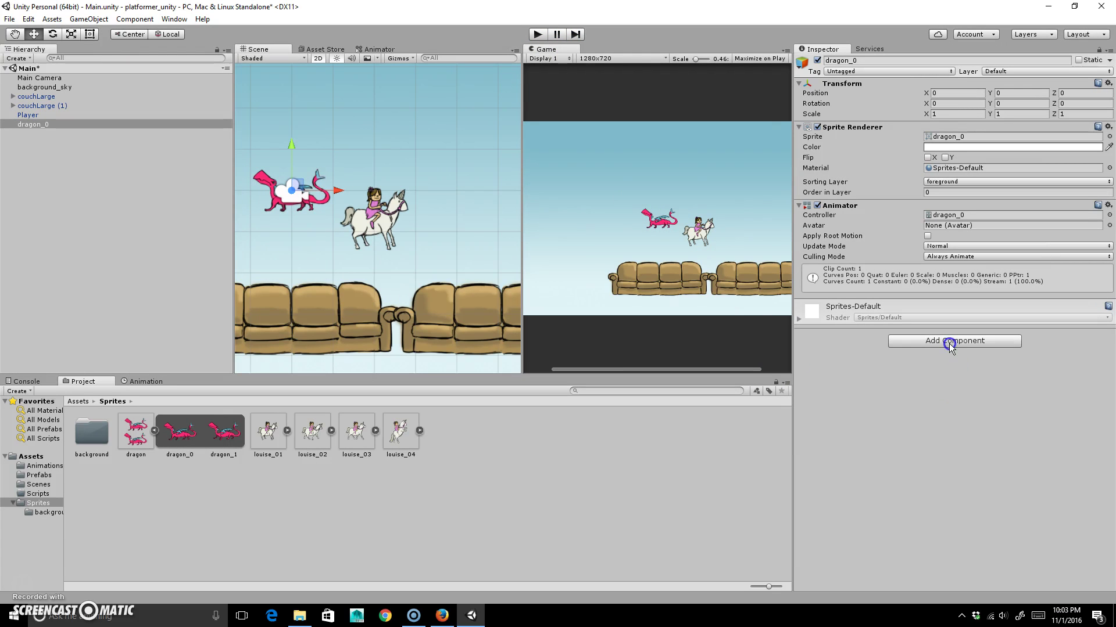
Set the dragon Animator state's Speed to 0.1 and test it in Play mode.
left_click(543, 111)
left_click(381, 50)
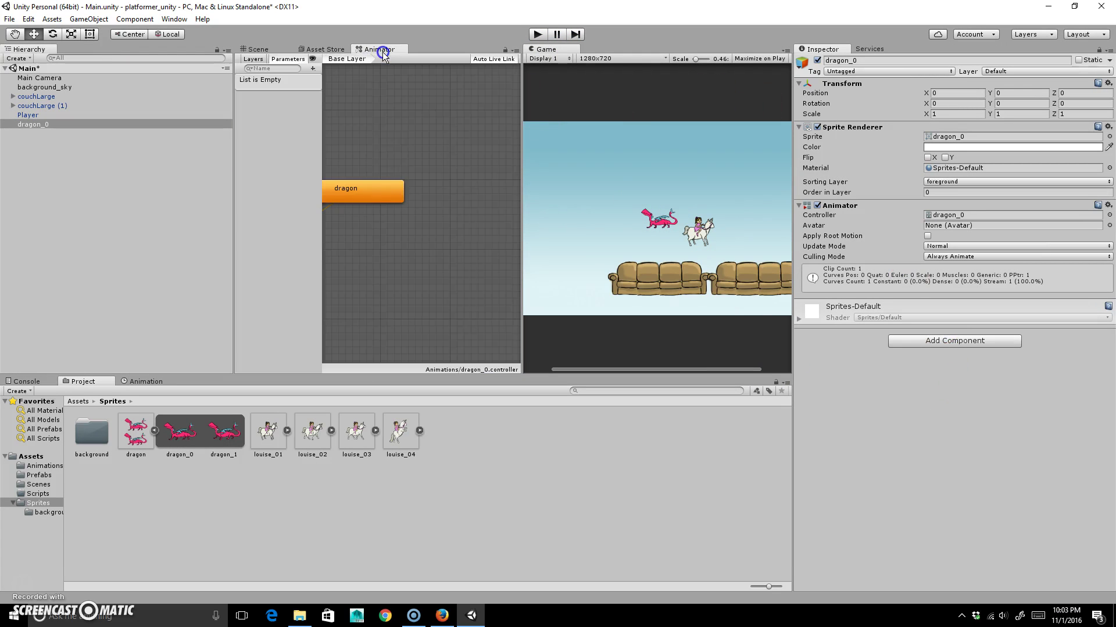
left_click(362, 186)
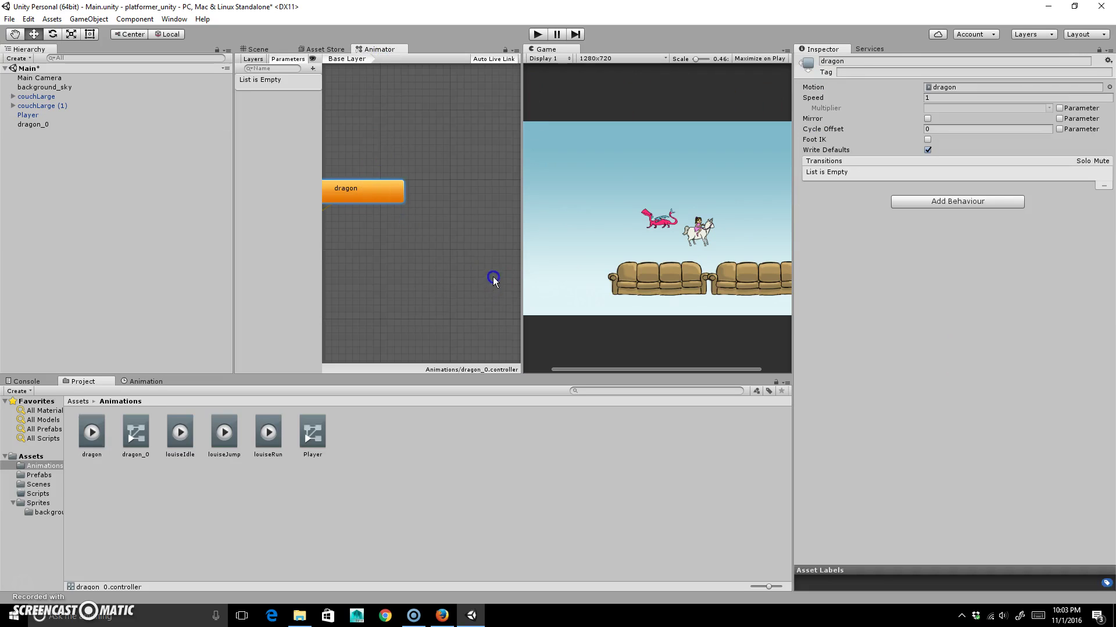
left_click(940, 97)
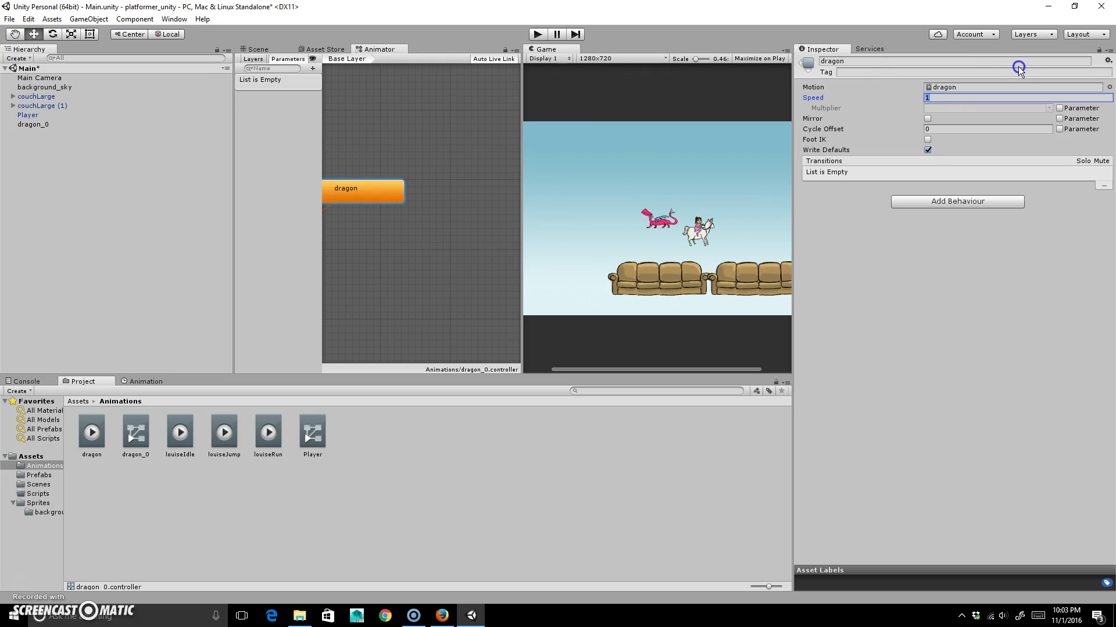
type("0.1")
left_click(538, 34)
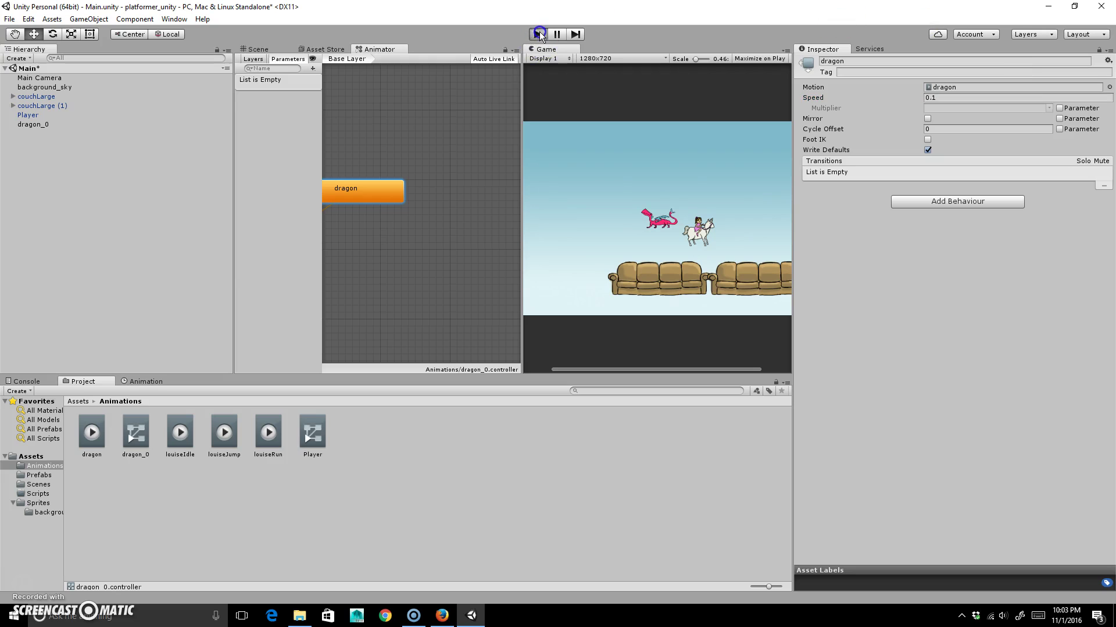
left_click(684, 236)
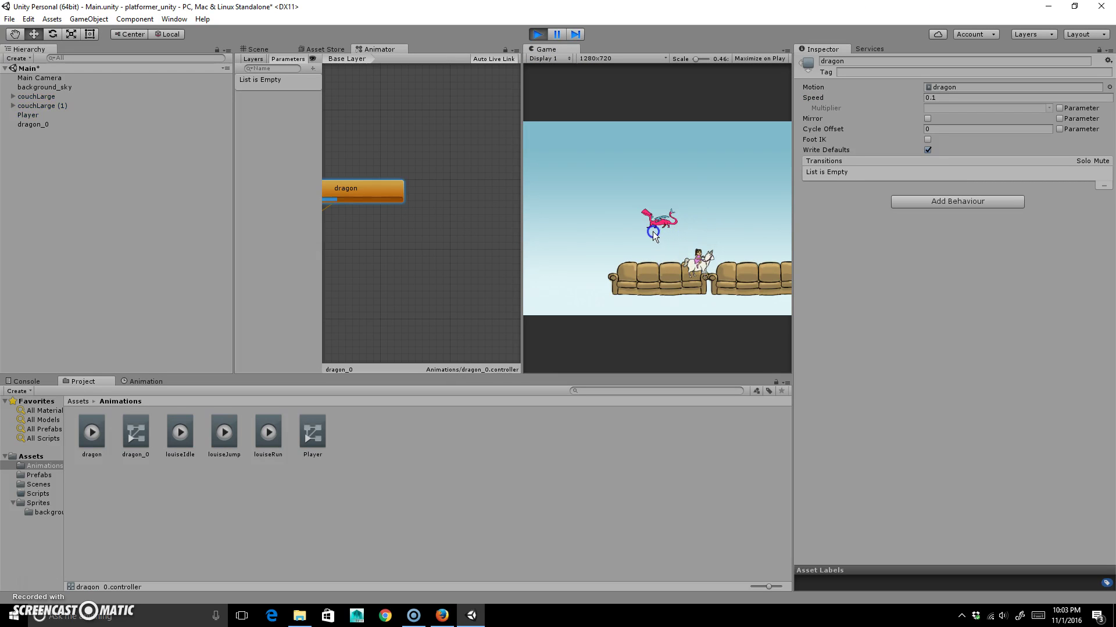
left_click(538, 34)
Change the dragon state's Speed to 0.25 and test it again in Play mode.
left_click(942, 97)
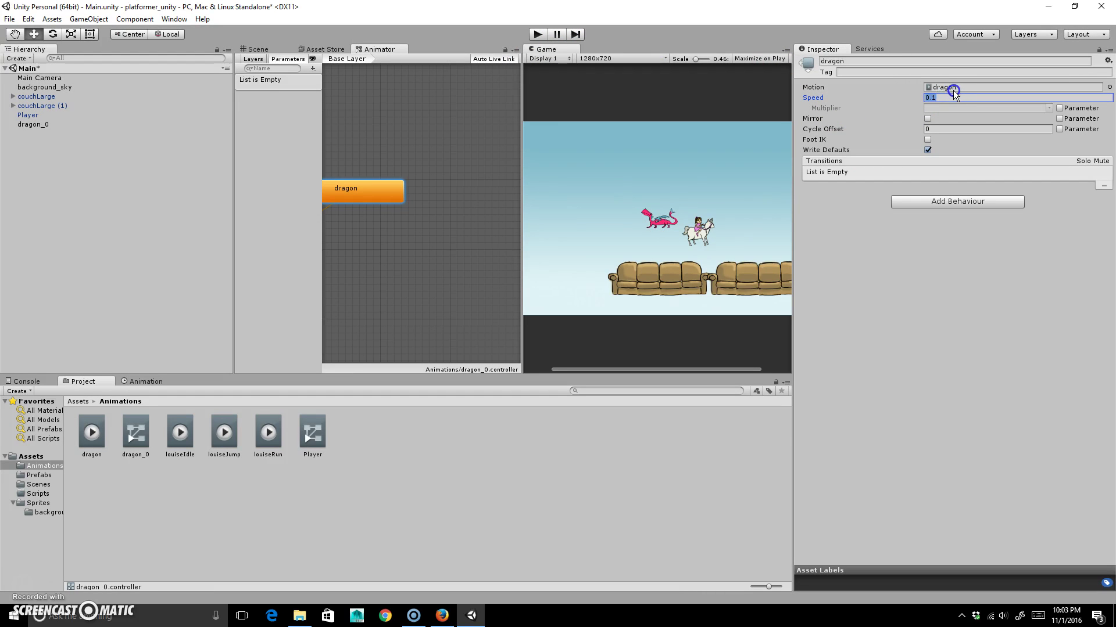
type(".25")
left_click(725, 39)
left_click(538, 35)
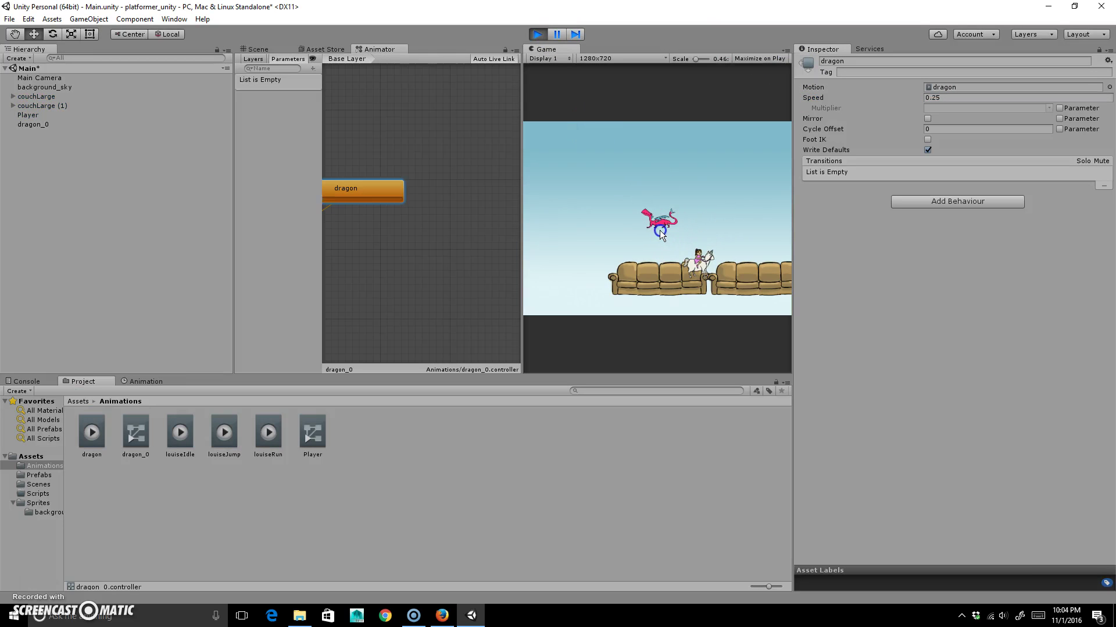
left_click(538, 33)
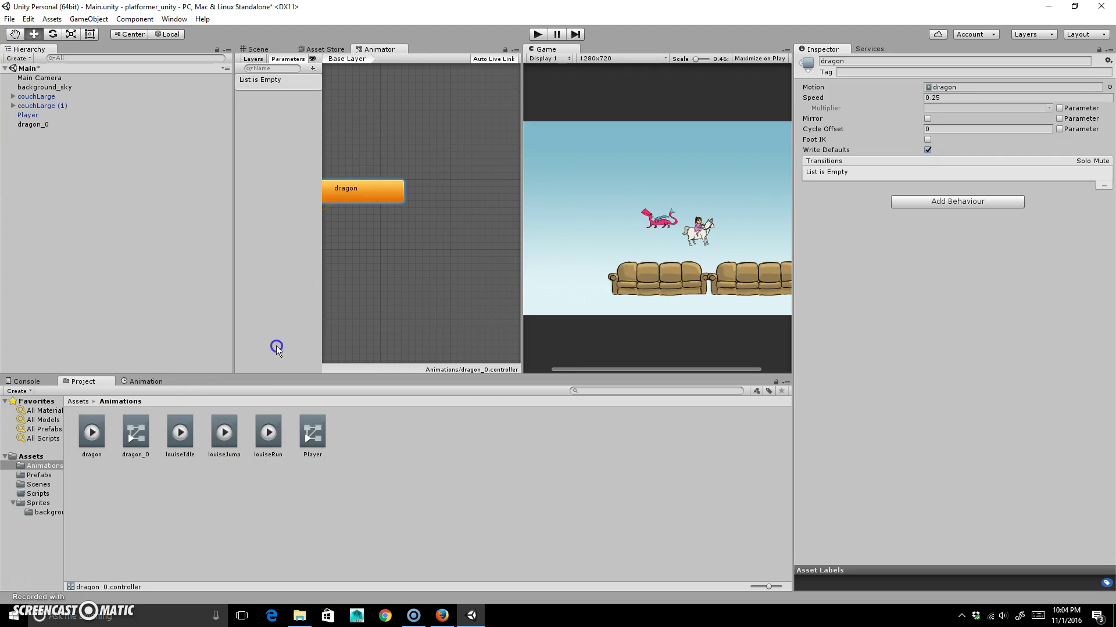
Set the dragon sprite sheet's Pixels Per Unit to 350 and apply it.
left_click(265, 49)
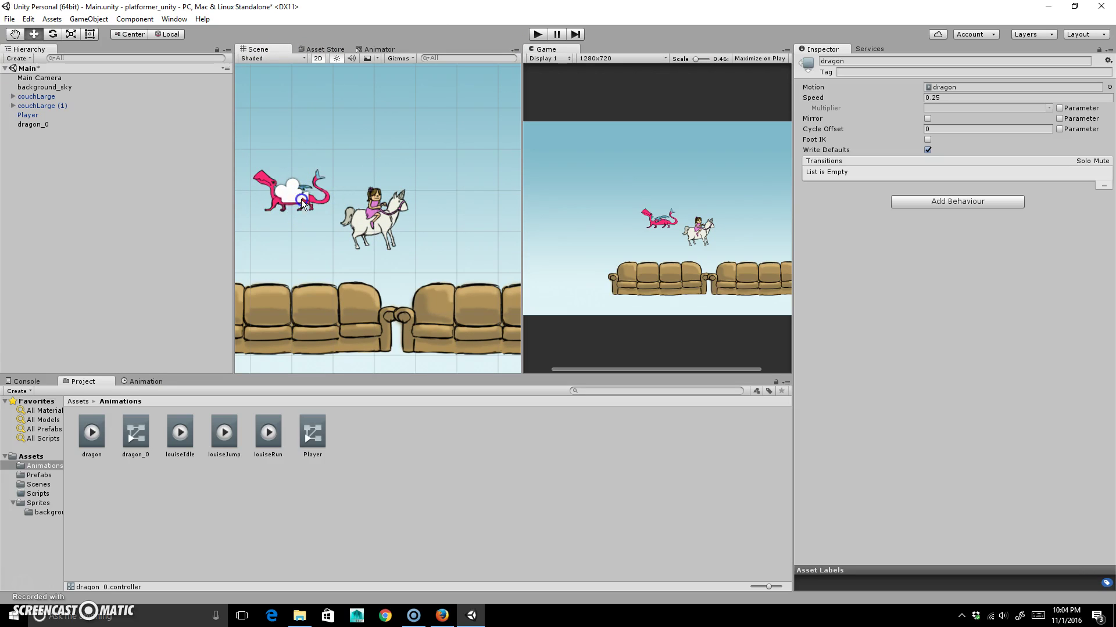
left_click(78, 402)
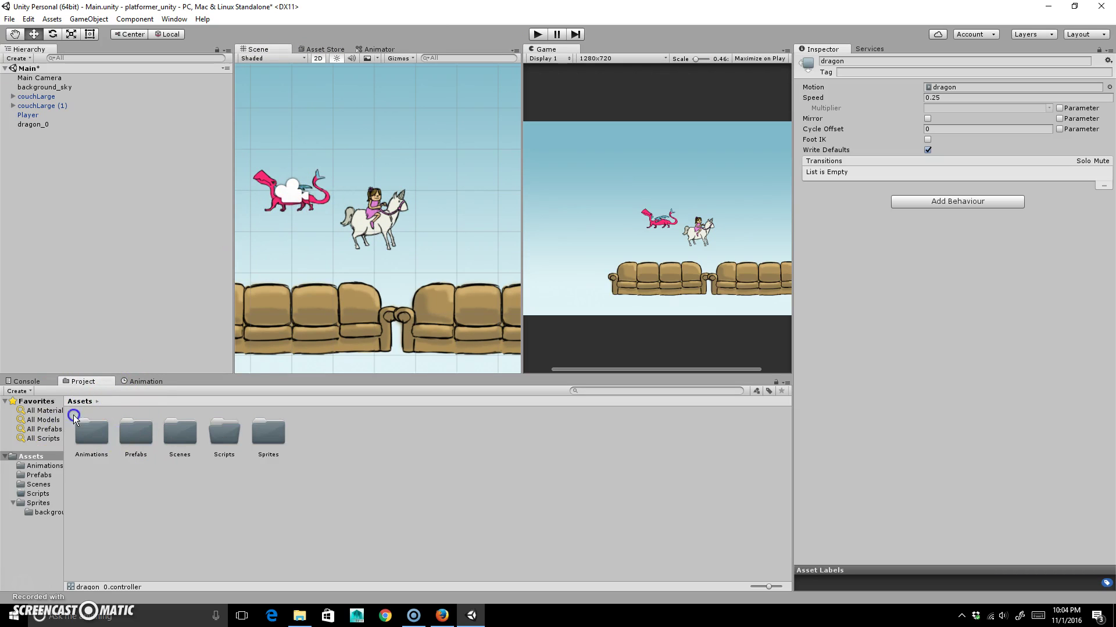
double_click(251, 439)
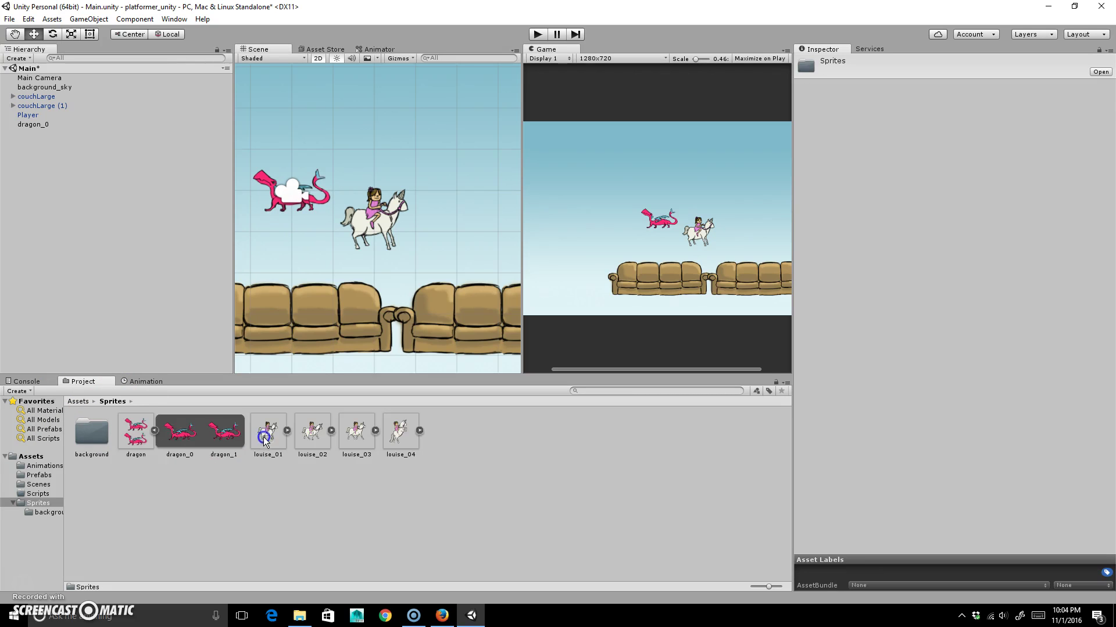
left_click_drag(142, 441, 310, 205)
left_click(136, 433)
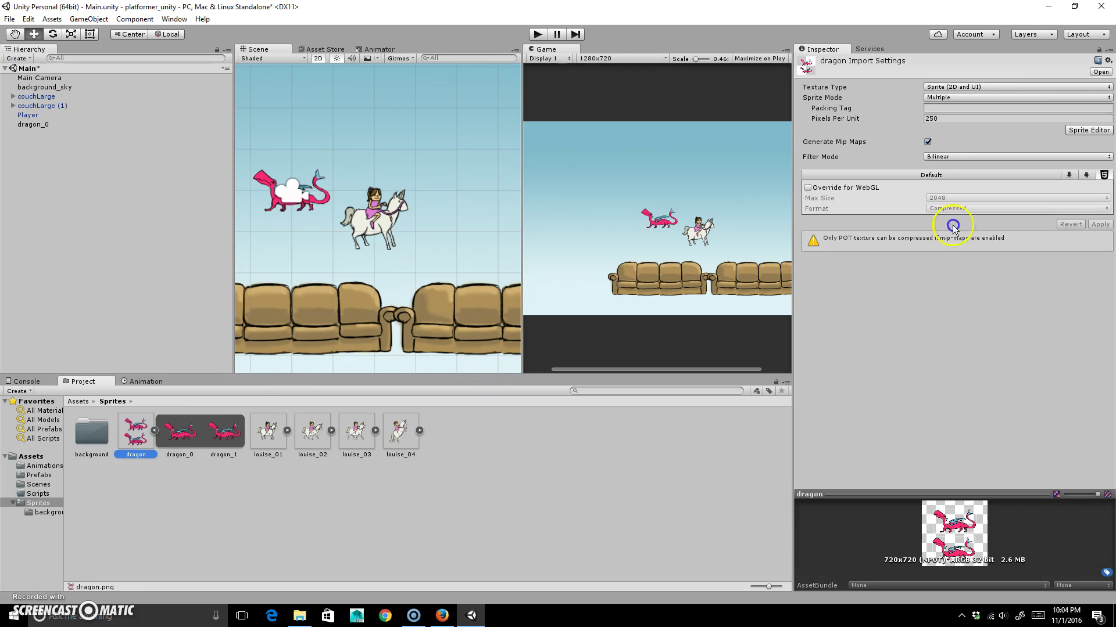
left_click(976, 119)
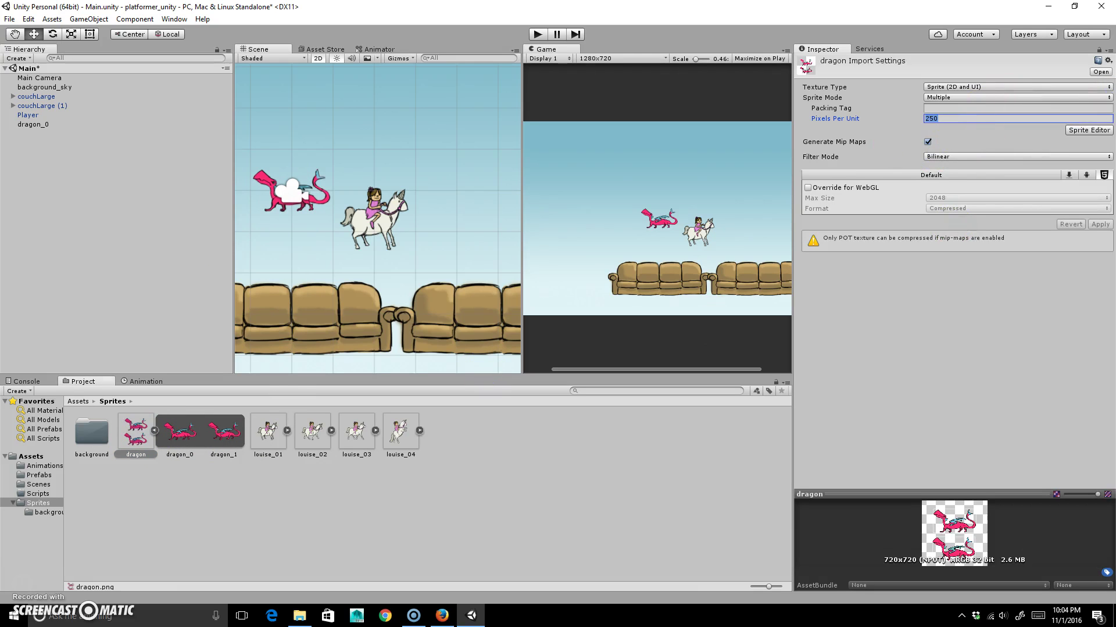
type("350")
left_click(1110, 224)
left_click(716, 302)
left_click(655, 222)
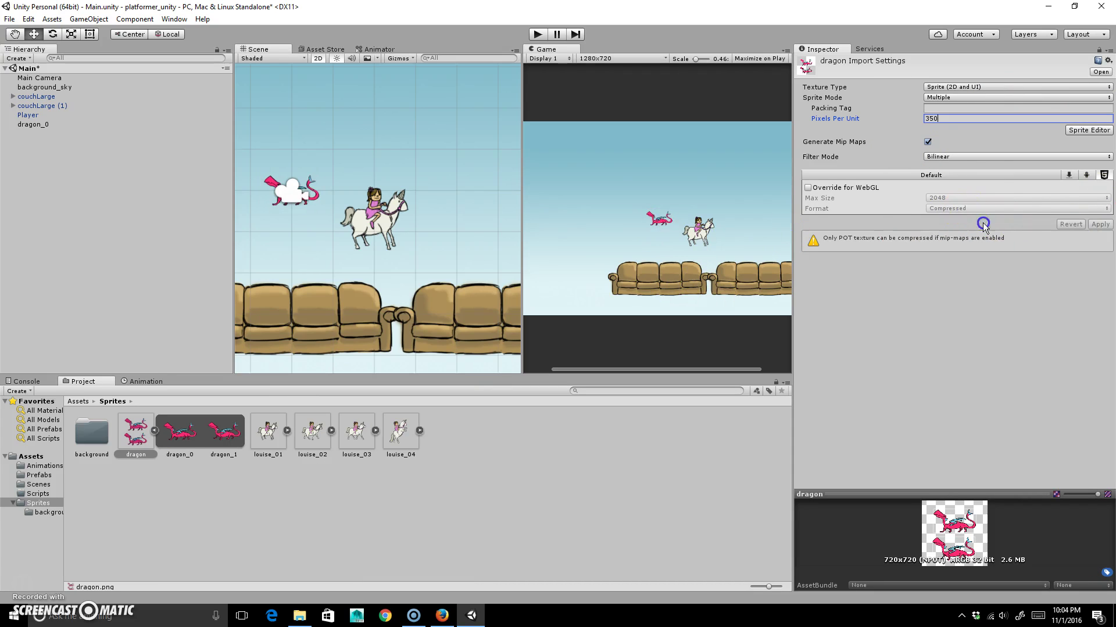
left_click(1044, 231)
Add a Rigidbody 2D to dragon_0 with Freeze Rotation Z ticked.
left_click(30, 124)
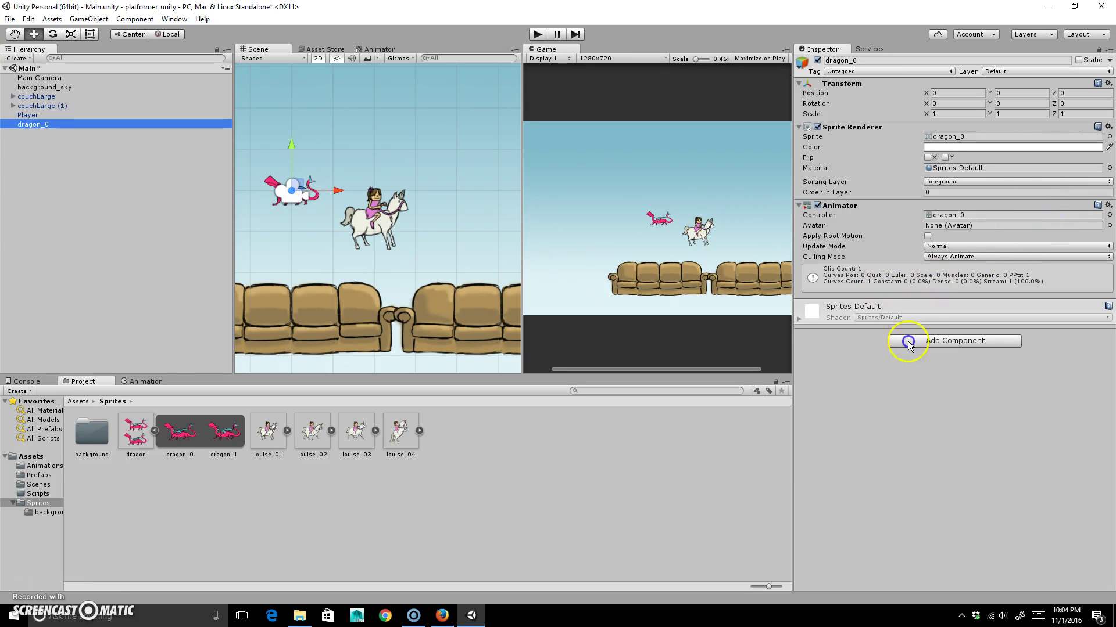
left_click(935, 341)
left_click(941, 421)
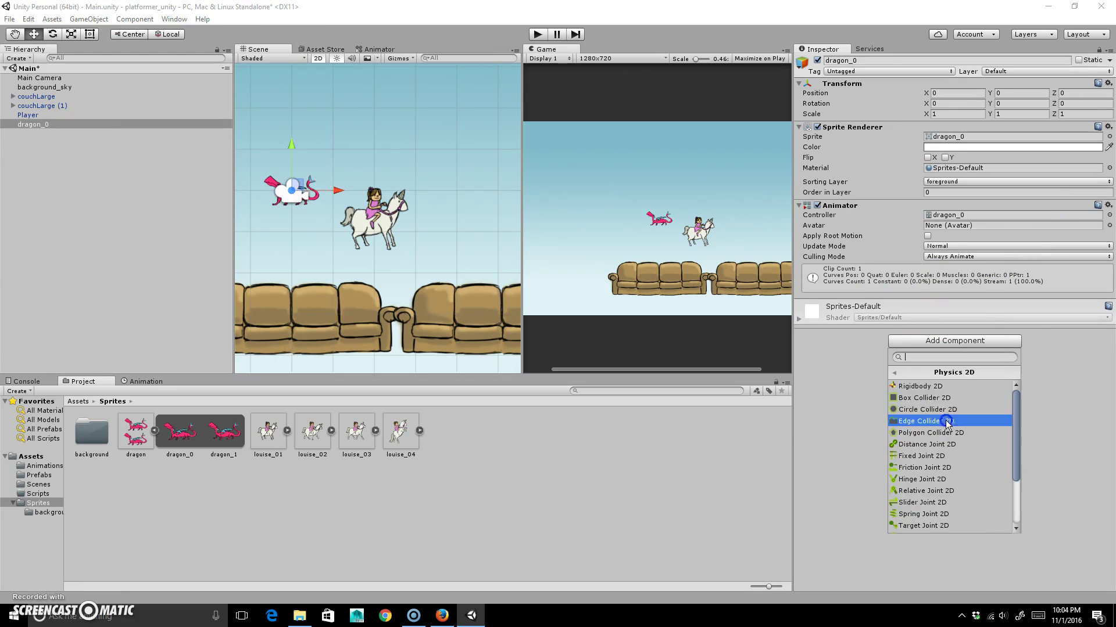
left_click(947, 386)
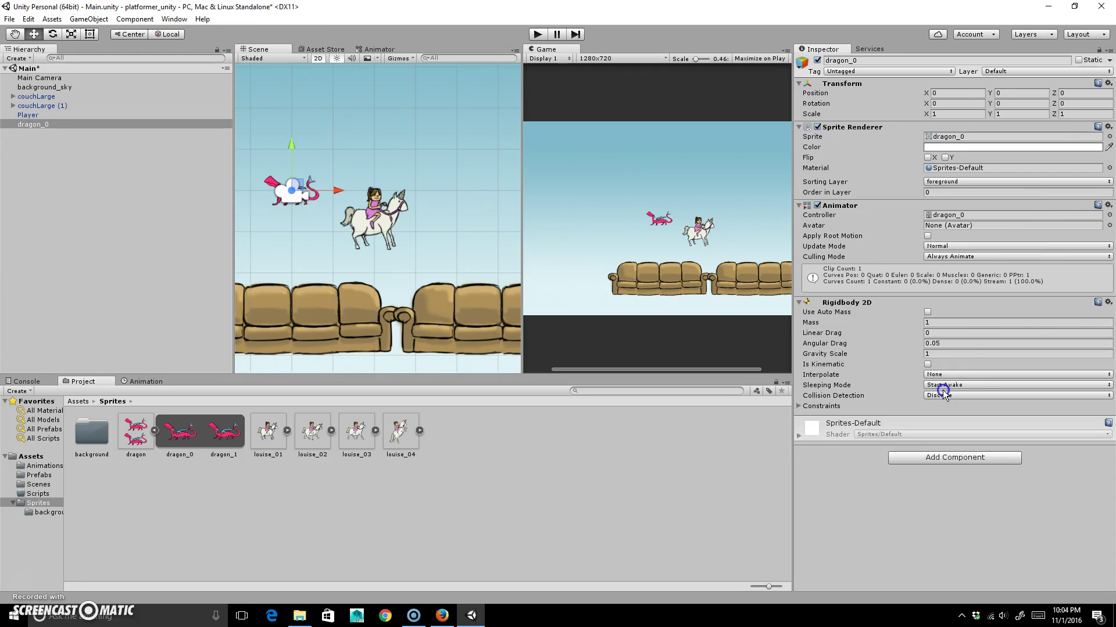
left_click(804, 407)
left_click(800, 405)
left_click(928, 427)
left_click(823, 406)
Add a Box Collider 2D to dragon_0.
left_click(962, 457)
left_click(931, 343)
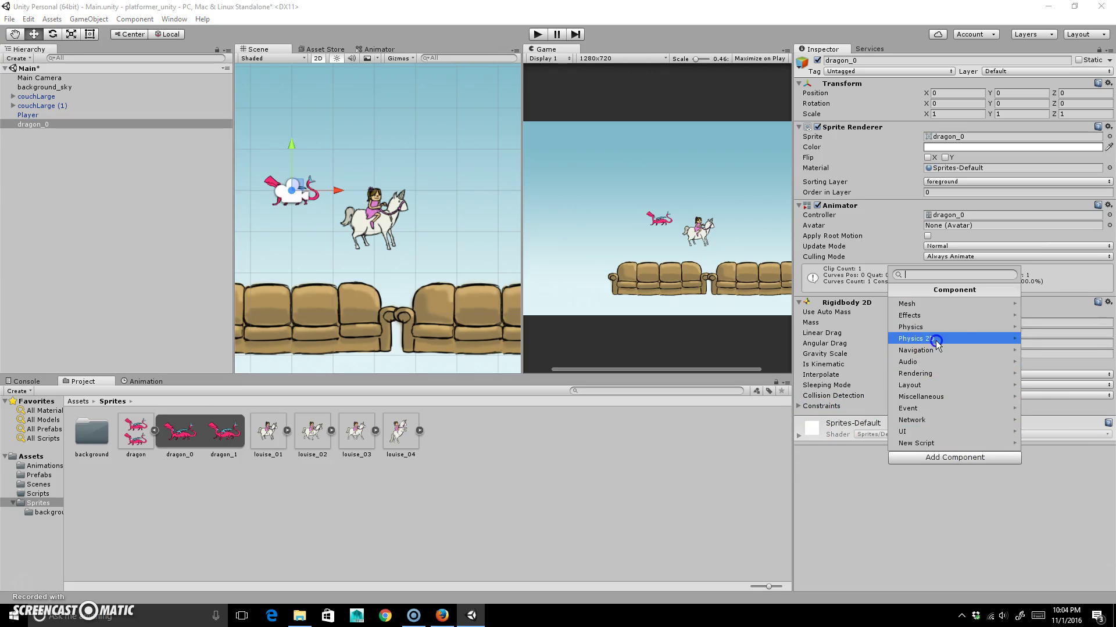
left_click(932, 319)
left_click(323, 175)
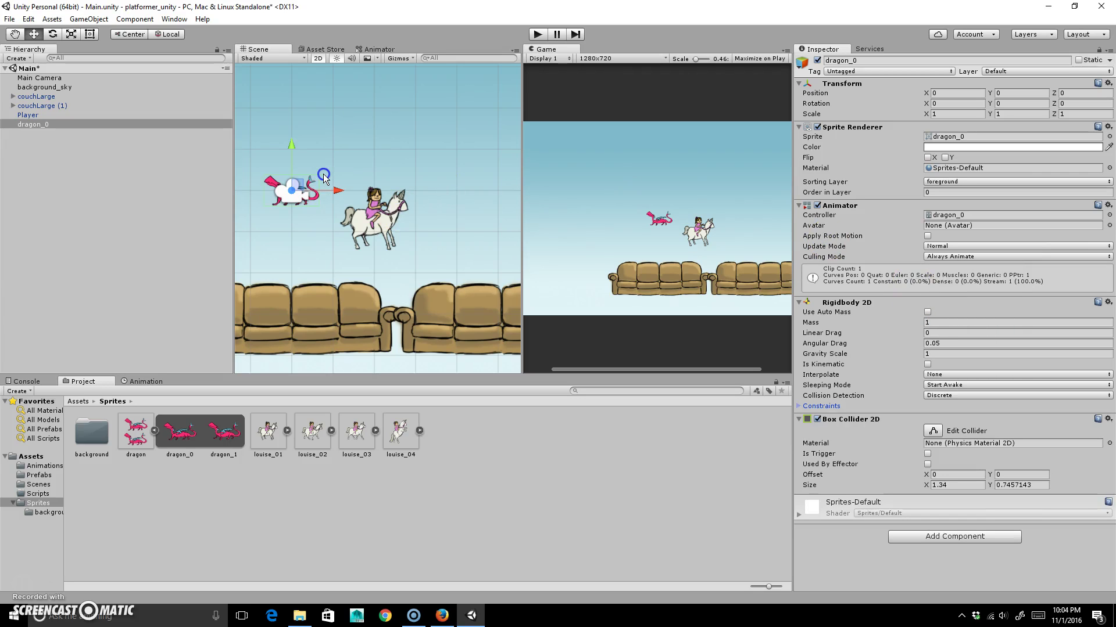